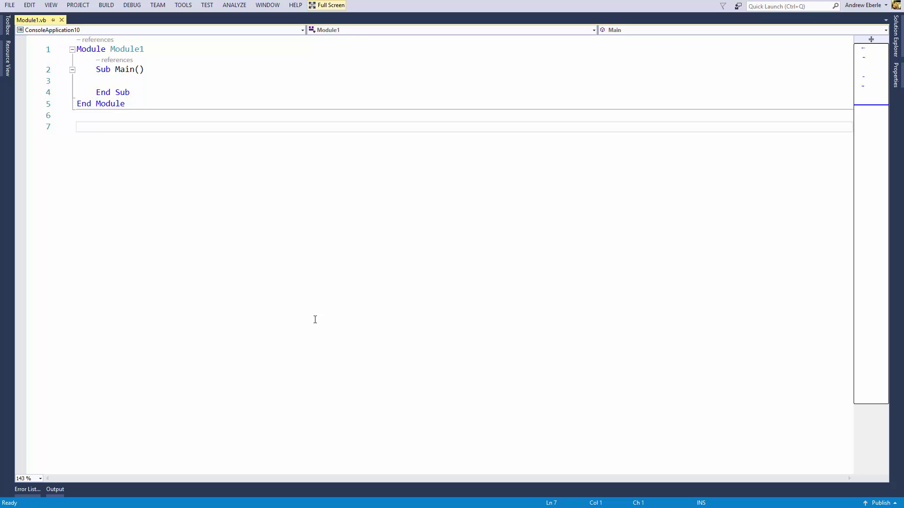
Open the Reference Manager from the Project menu and close it without changes
click(122, 12)
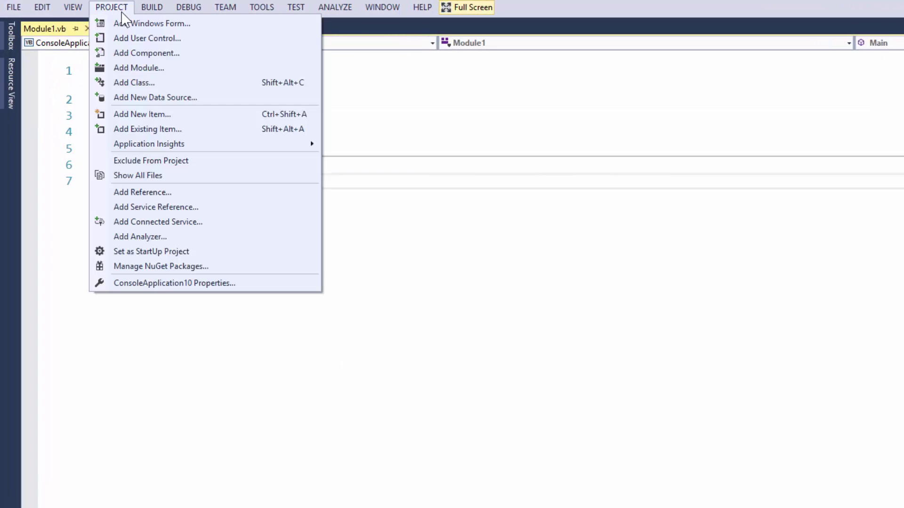
click(141, 193)
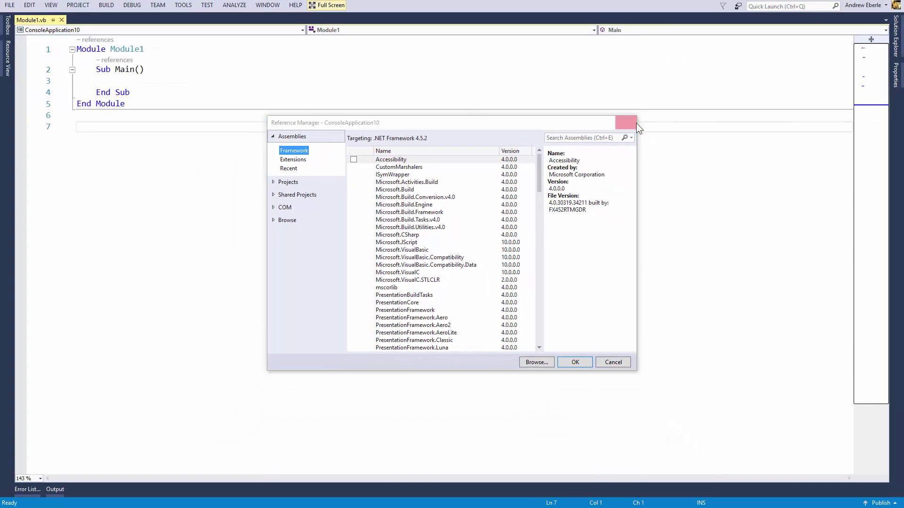
click(626, 122)
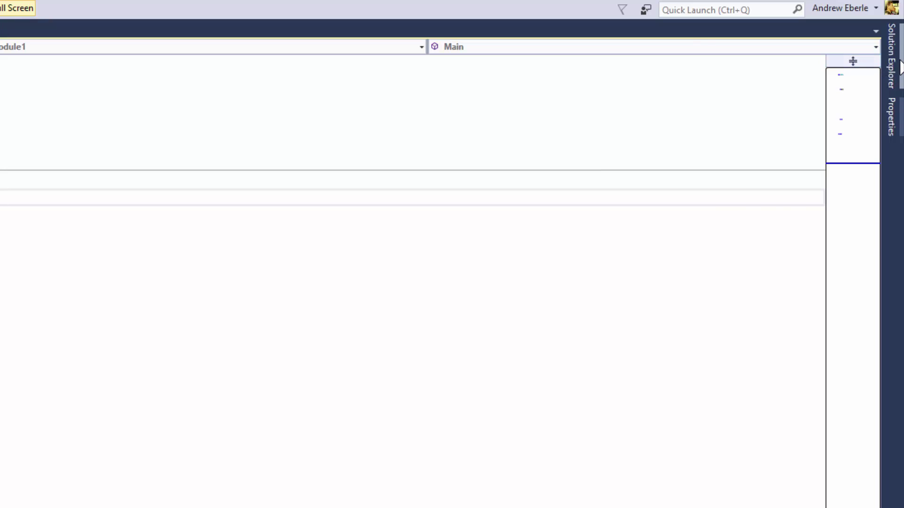
Unload ConsoleApplication10 in Solution Explorer and open ConsoleApplication10.vbproj for editing
click(892, 64)
right_click(743, 99)
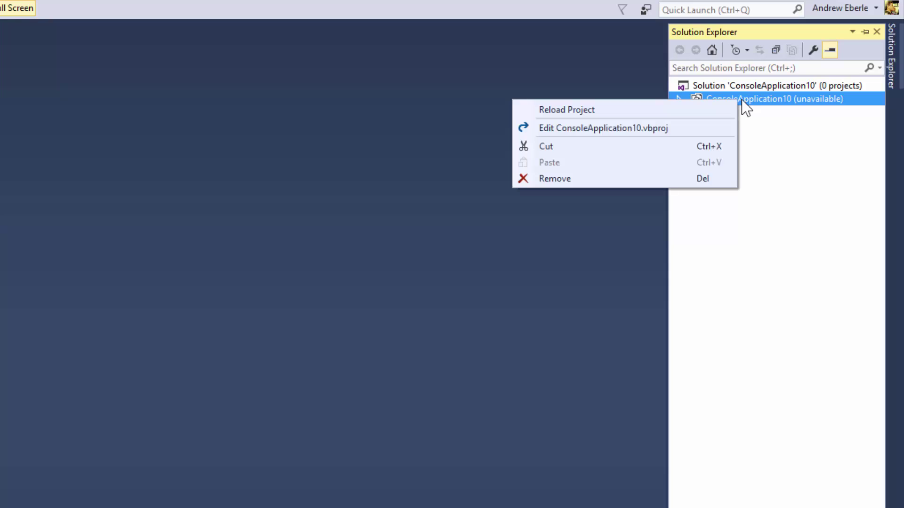
click(709, 106)
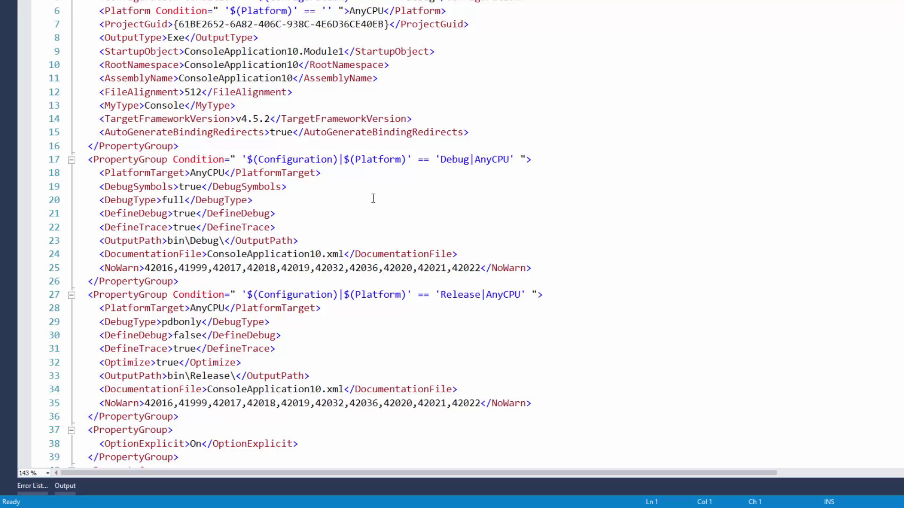
Highlight the Debug and Release PropertyGroup lines to compare them
drag(88, 161, 546, 166)
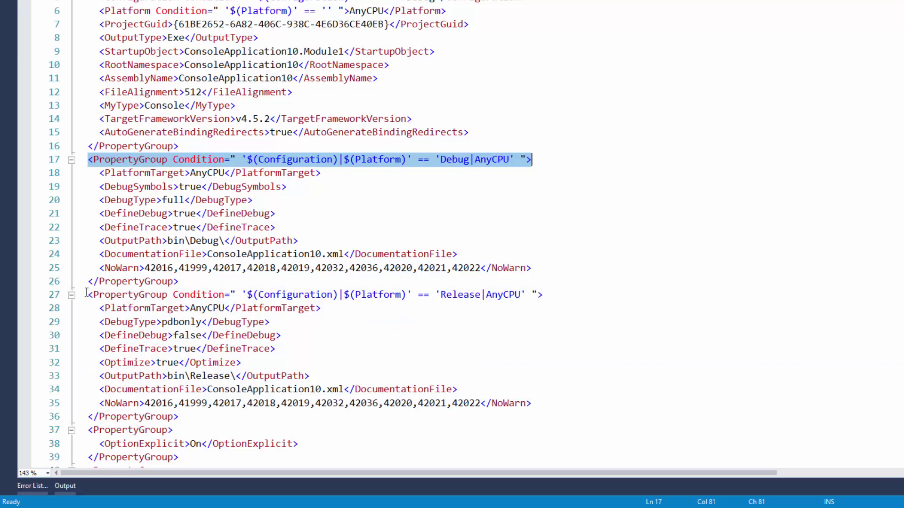
drag(88, 295, 556, 290)
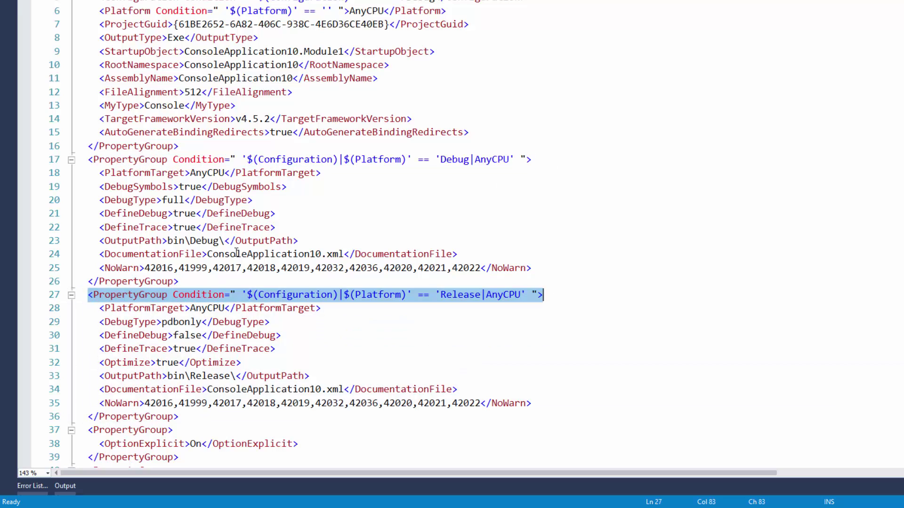
mouse_move(79, 161)
mouse_down()
mouse_move(448, 173)
mouse_move(547, 162)
mouse_up()
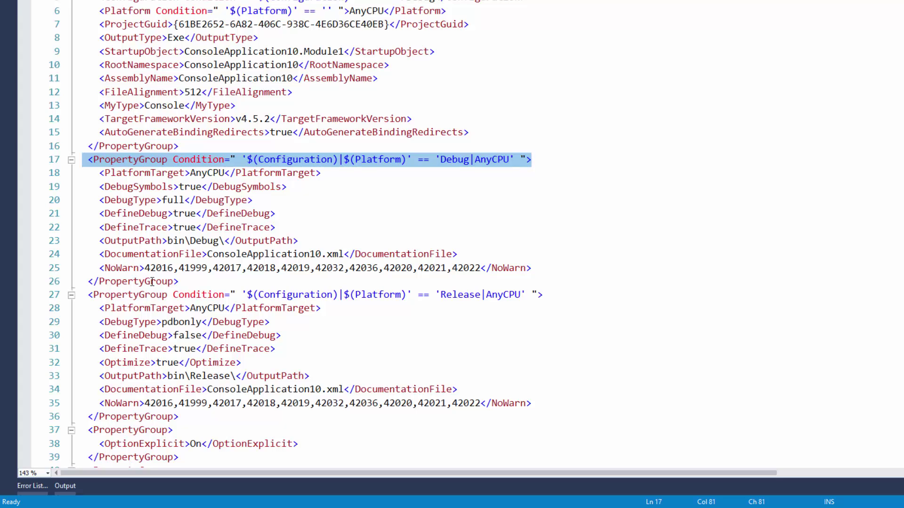
Add <TargetPlatformVersion>10.0</TargetPlatformVersion> after NoWarn in the Debug group and save
click(549, 270)
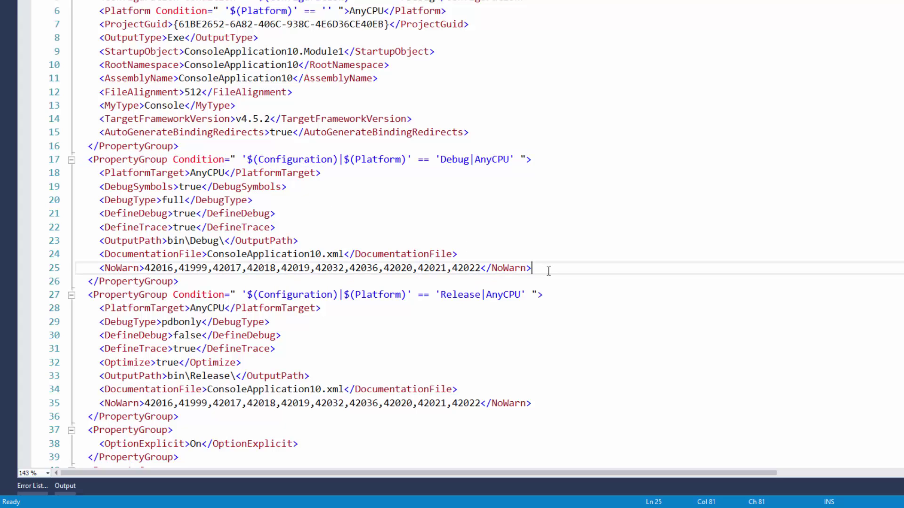
key(Return)
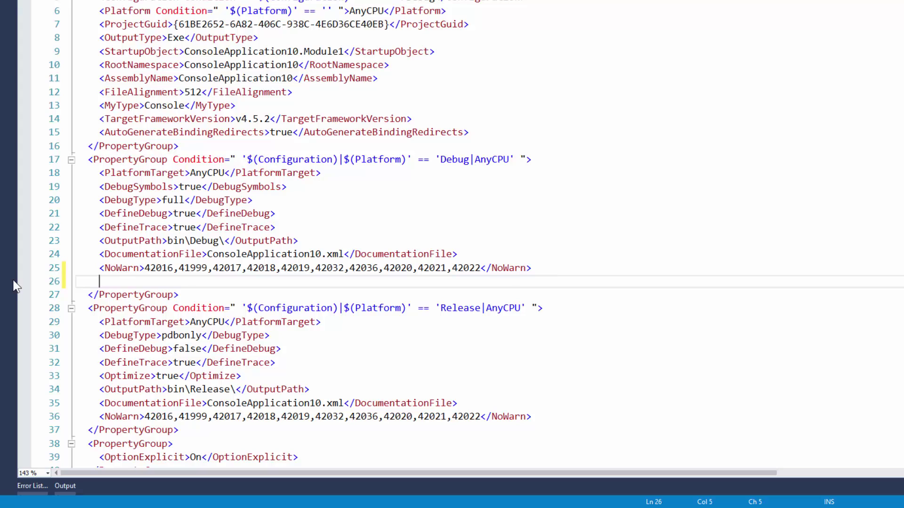
text(<targert)
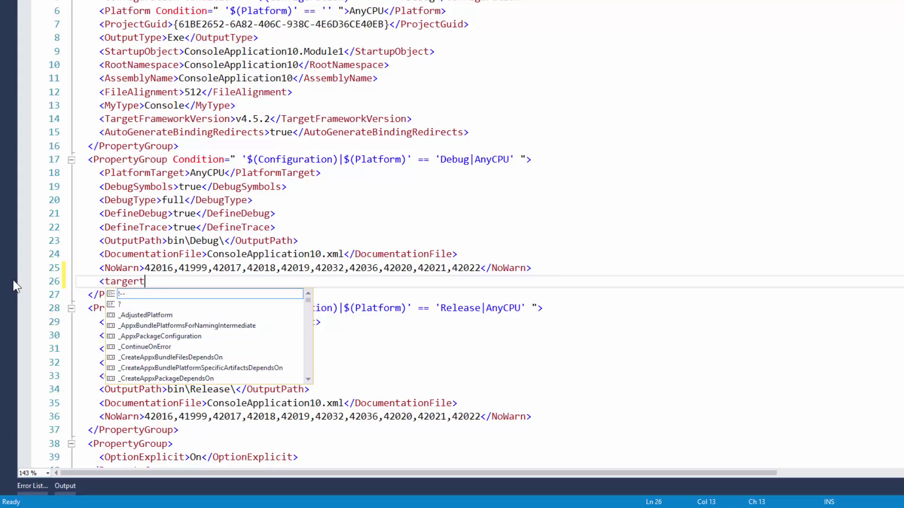
key(BackSpace)
key(BackSpace)
text(tP)
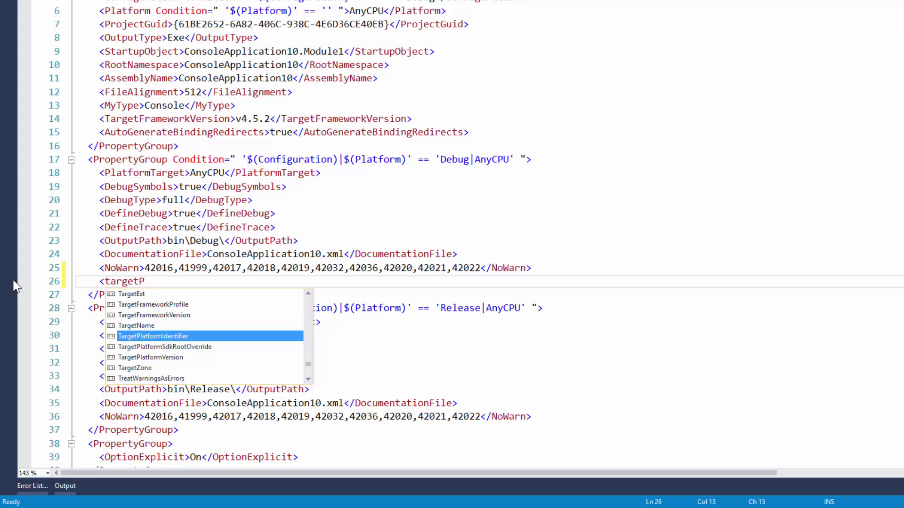
key(Down)
key(Down)
key(Tab)
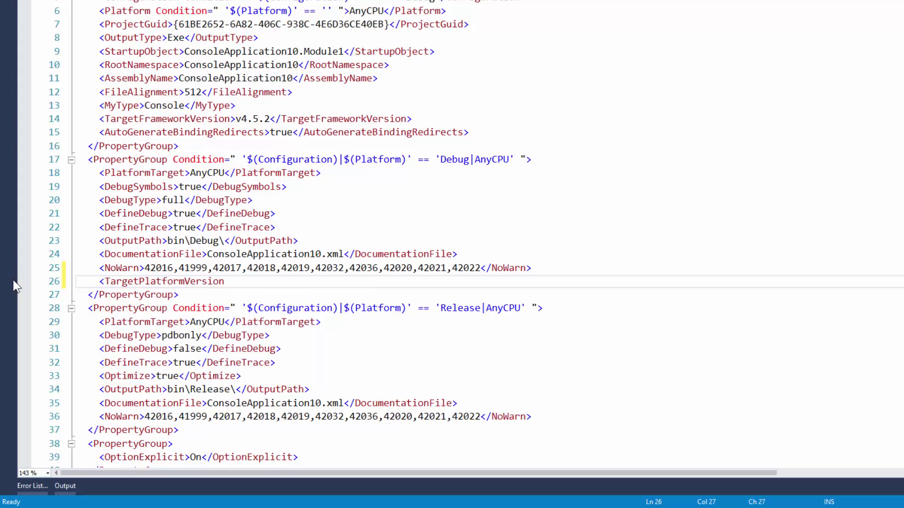
text(>1)
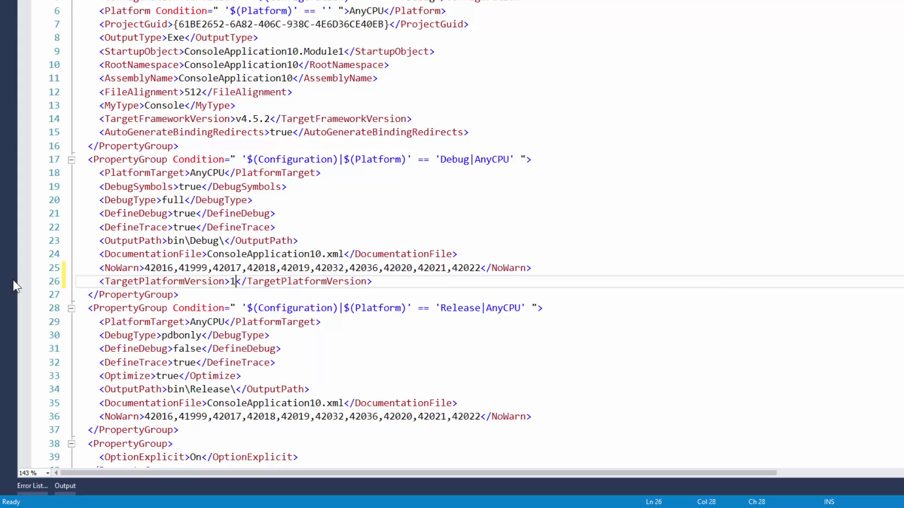
text(0.0)
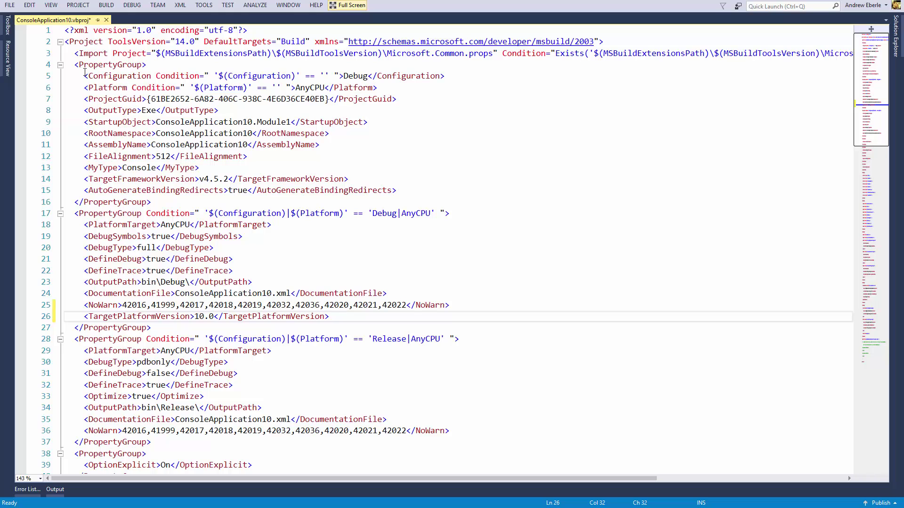
key(ctrl+s)
Close the project file, reload the project, and open Module1.vb from Solution Explorer
click(104, 19)
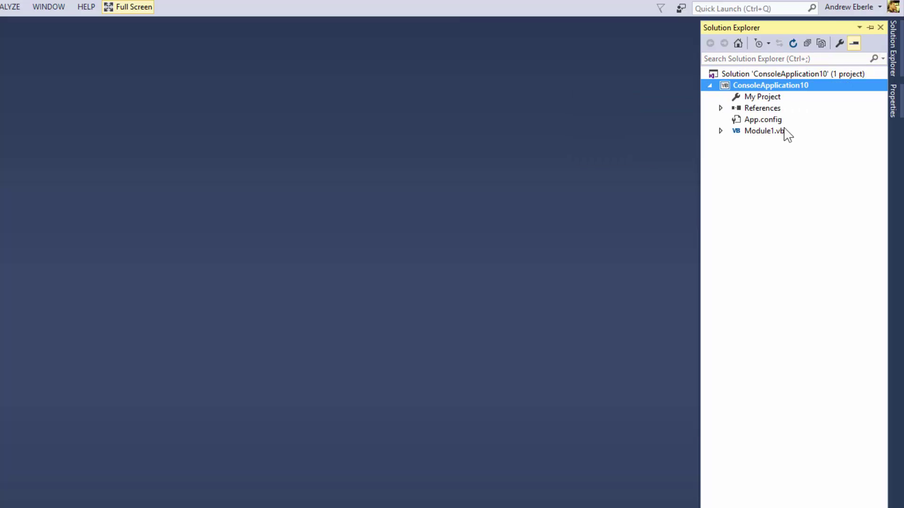
double_click(769, 129)
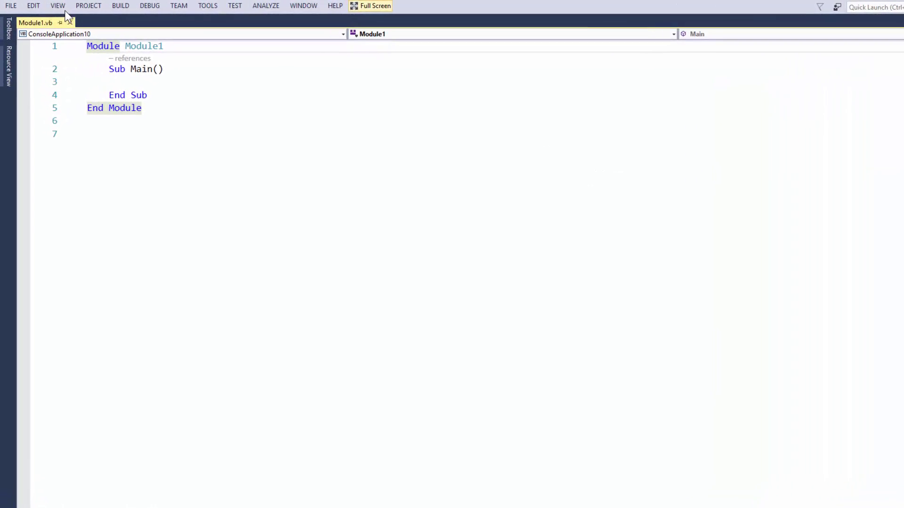
click(105, 11)
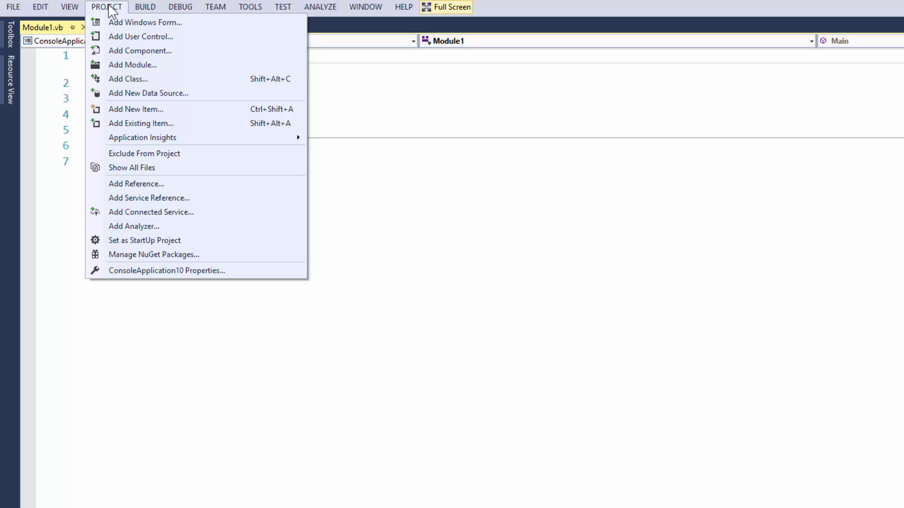
Add the Windows.Data and Windows.UI references from Universal Windows > Core
click(137, 183)
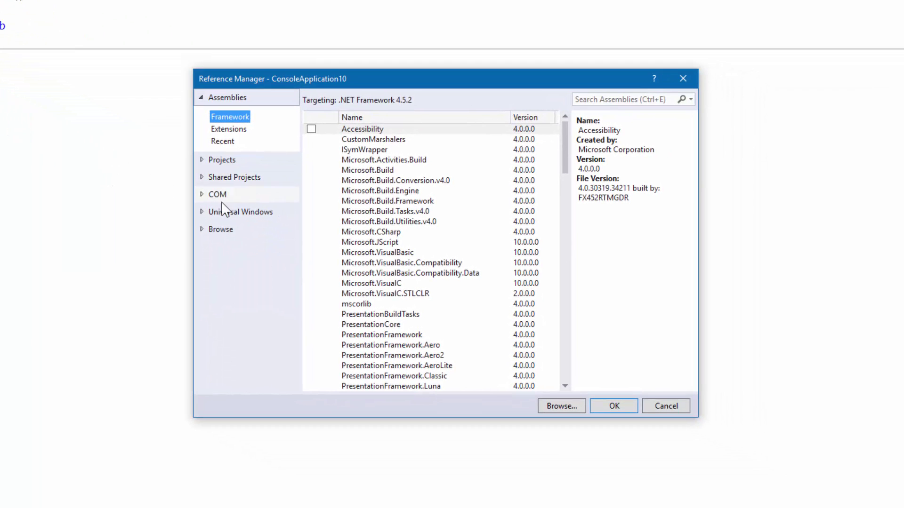
click(241, 212)
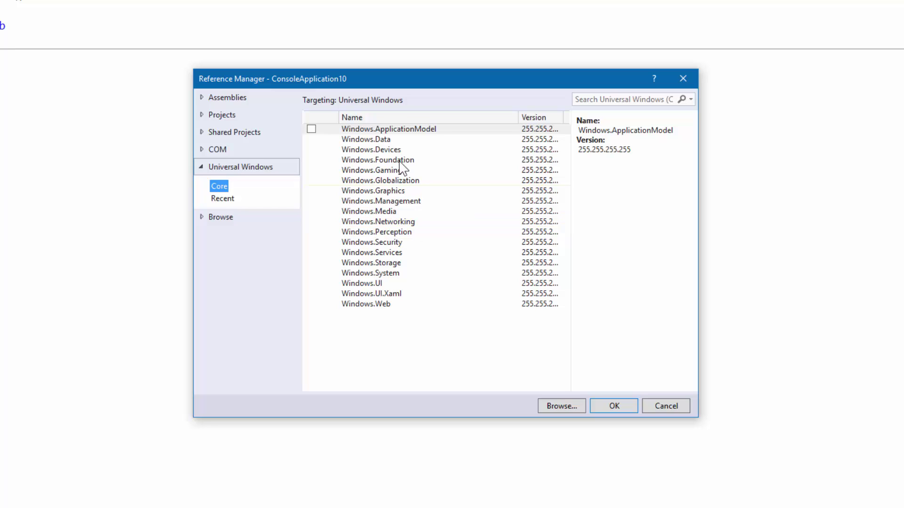
click(391, 141)
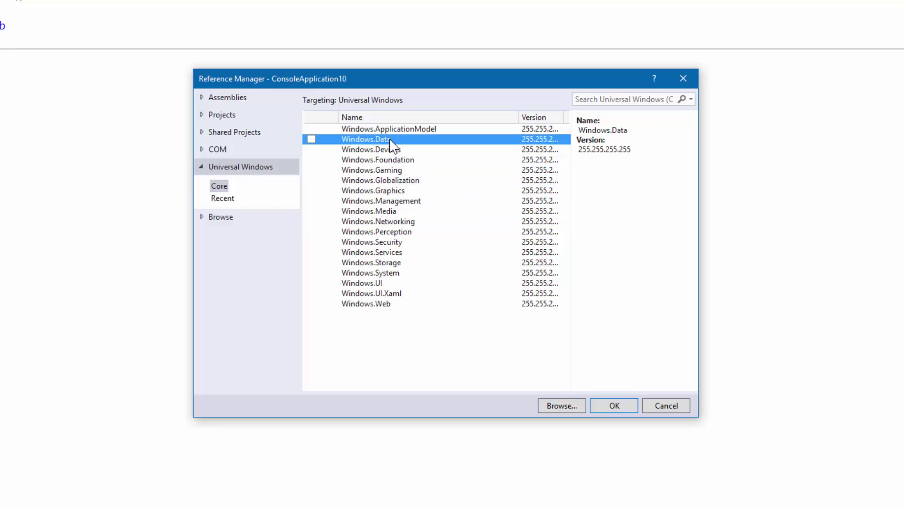
click(387, 284)
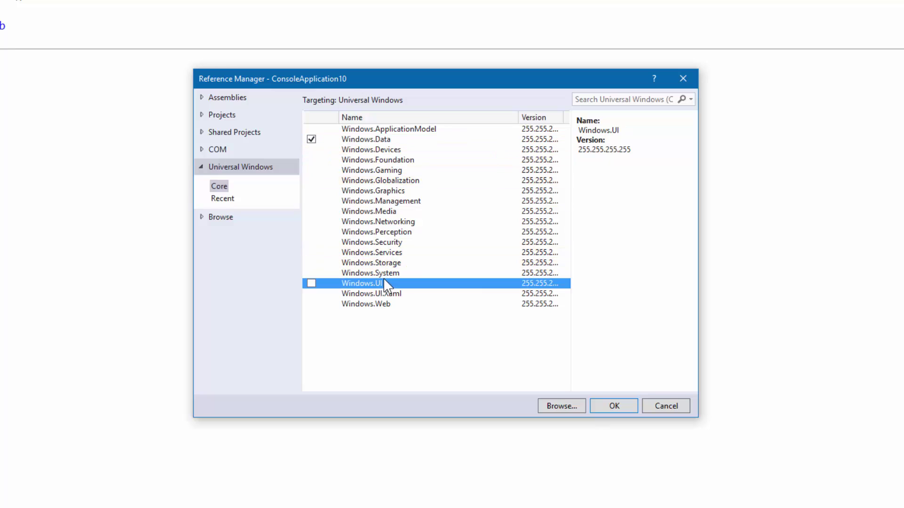
key(space)
click(623, 407)
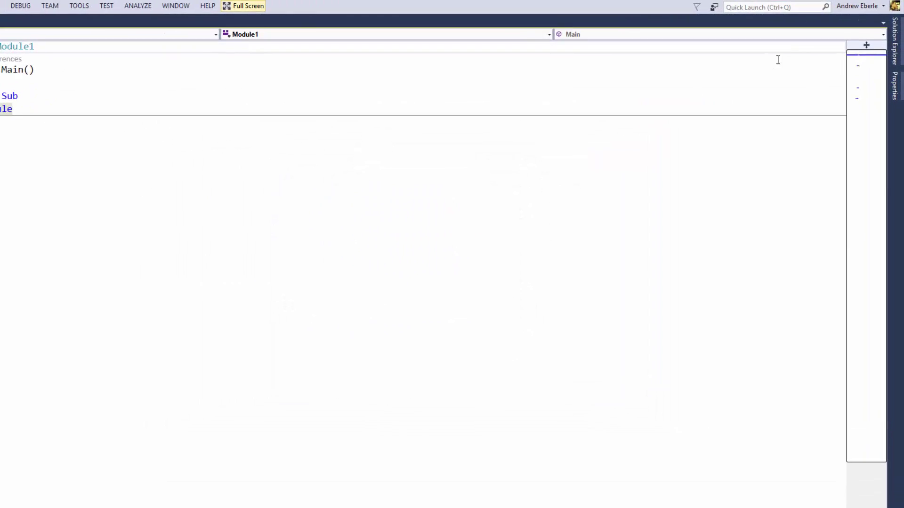
Check References in Solution Explorer and add a blank line after End Sub
click(895, 36)
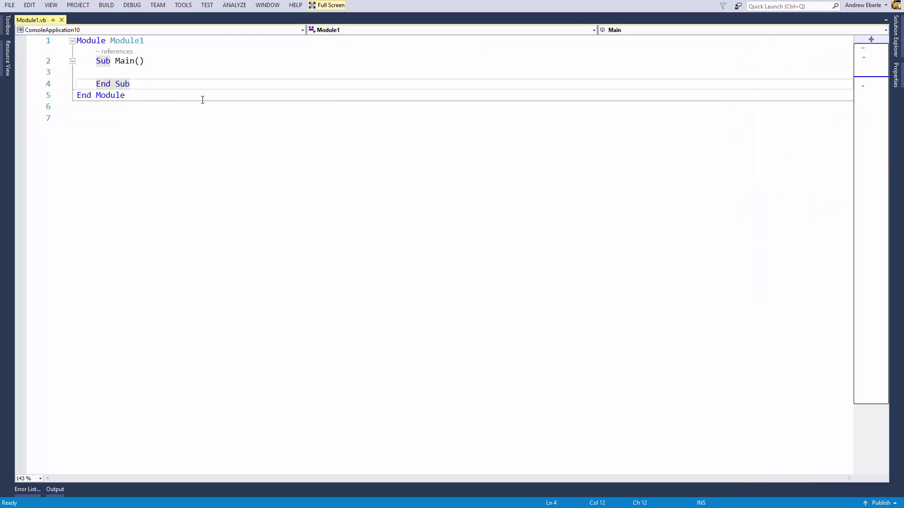
key(Return)
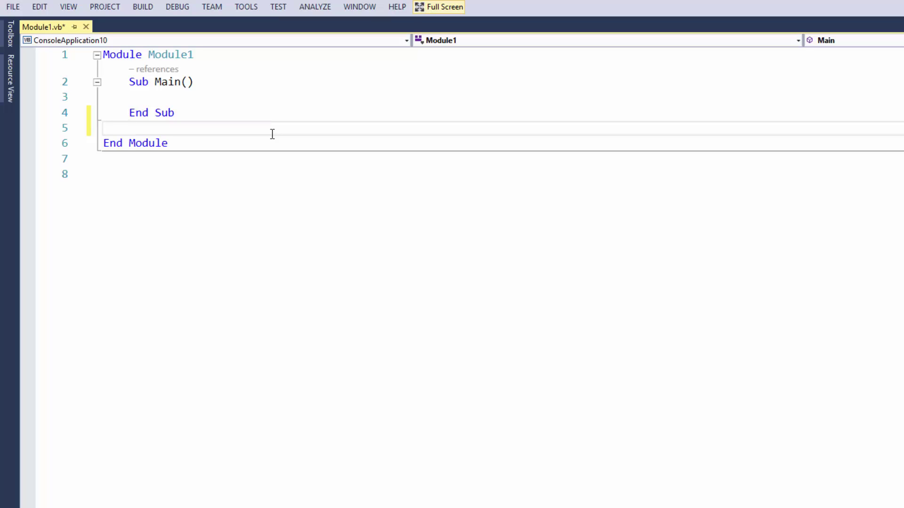
text(Cl T)
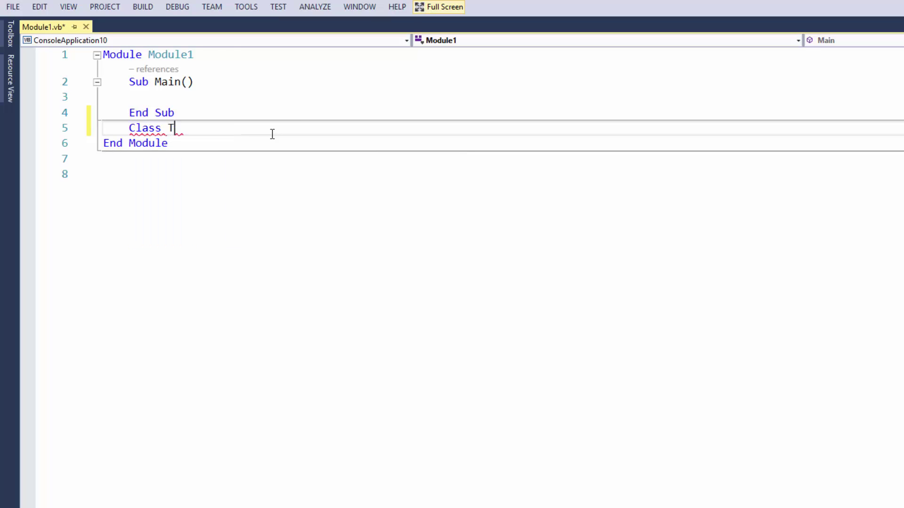
text(oast Not)
Write Class Toast_Notification with a Public Sub New(text As String, title As String) constructor
key(BackSpace)
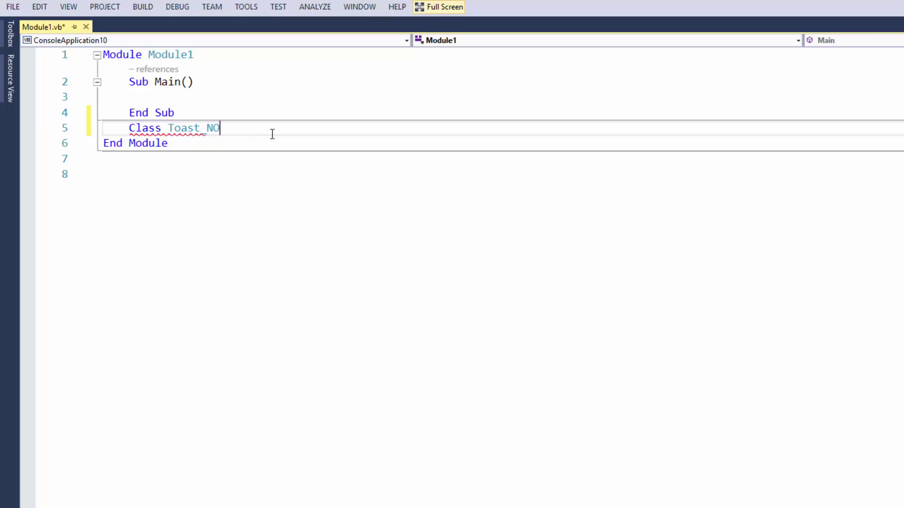
text(tificat)
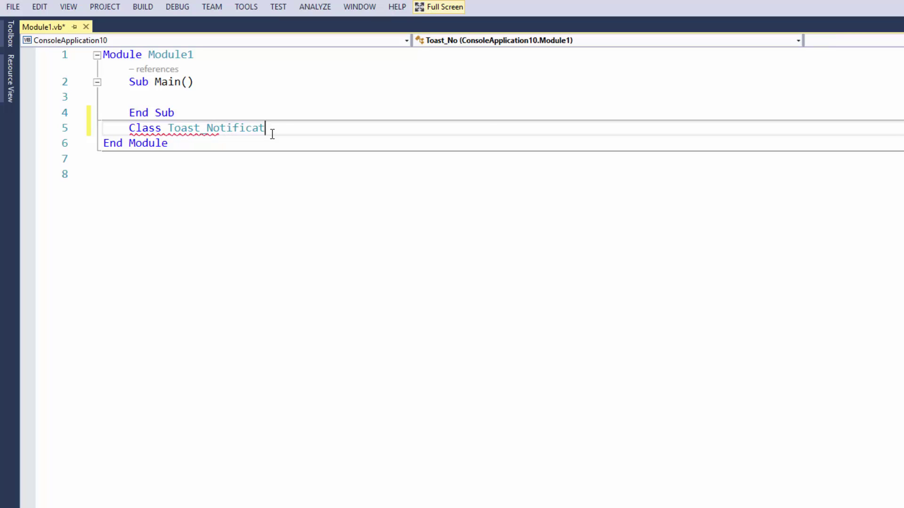
text(ion)
key(Return)
text({)
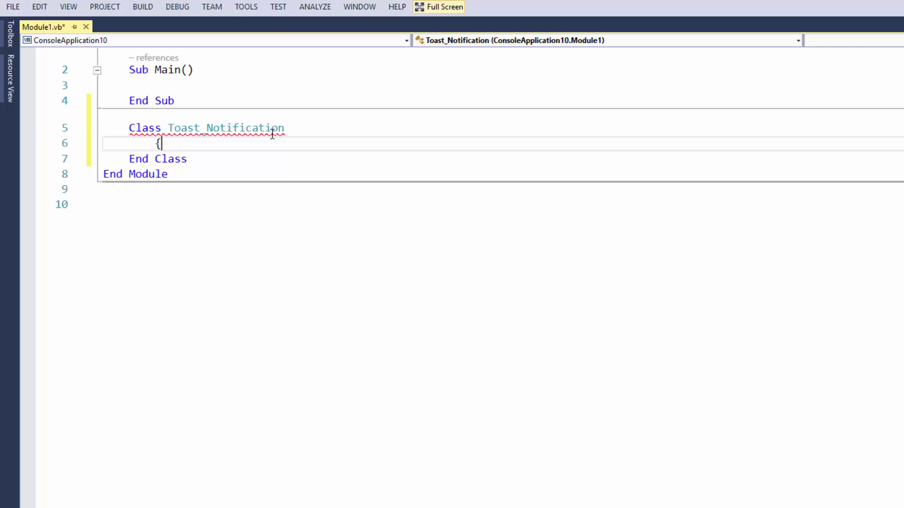
key(BackSpace)
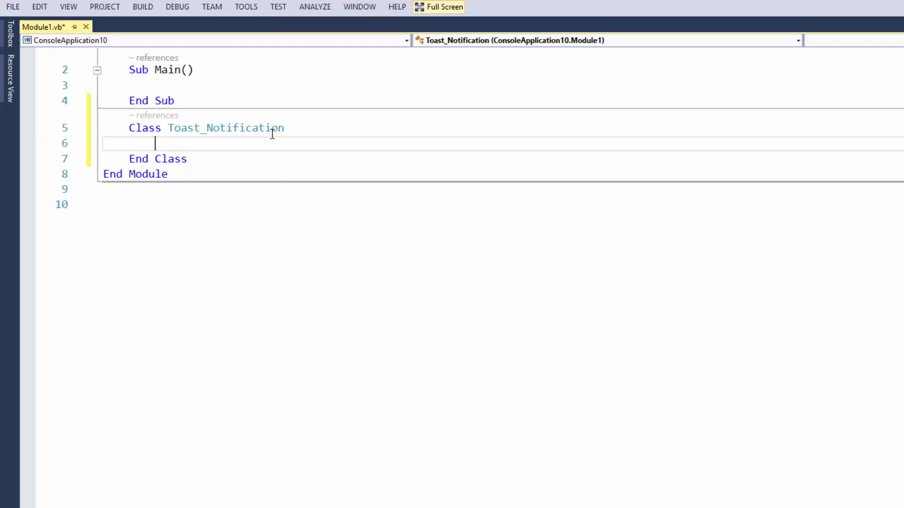
text(publ )
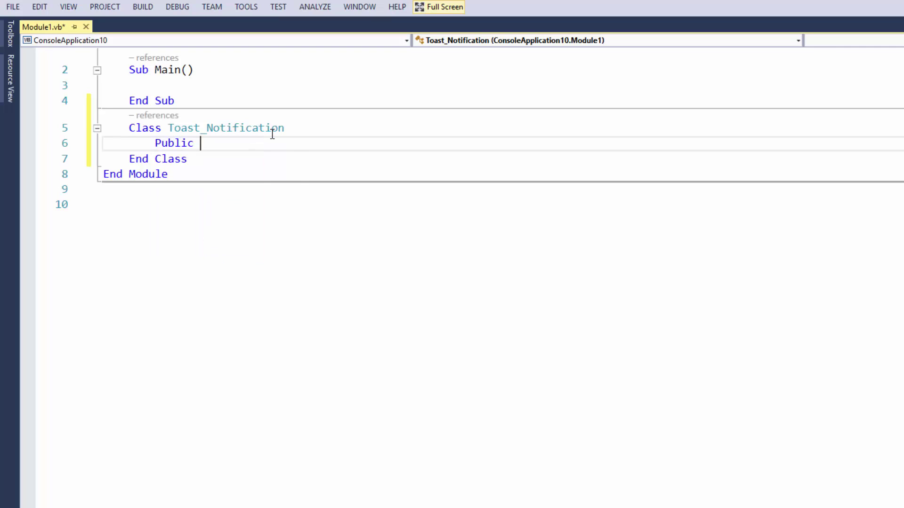
text(sub new)
text(()
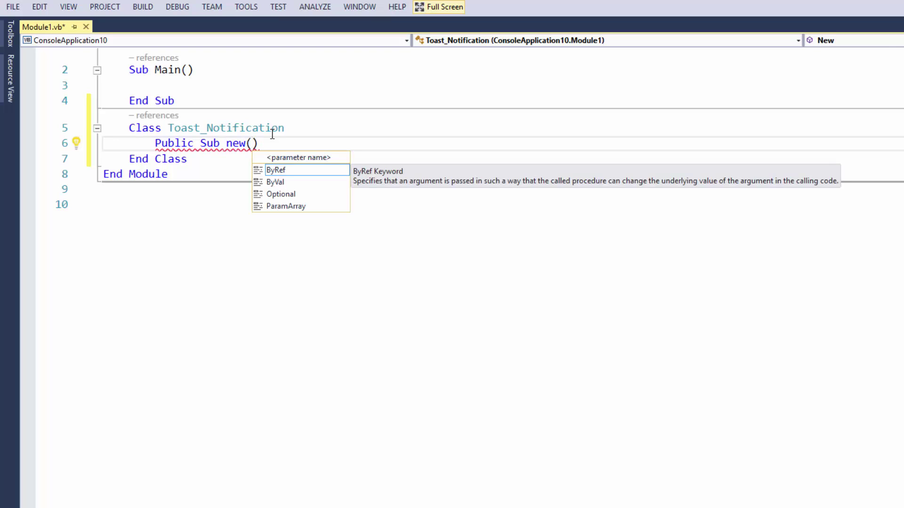
text(text As strin)
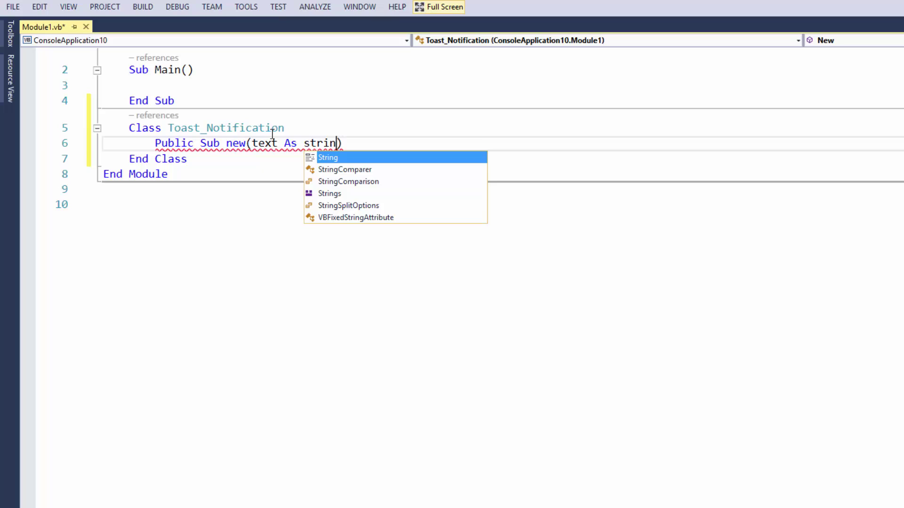
text(, )
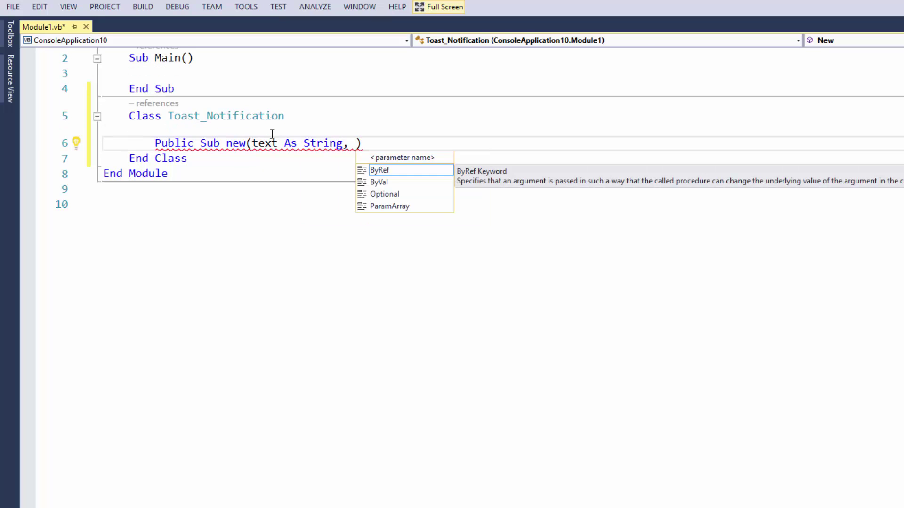
text(title As s)
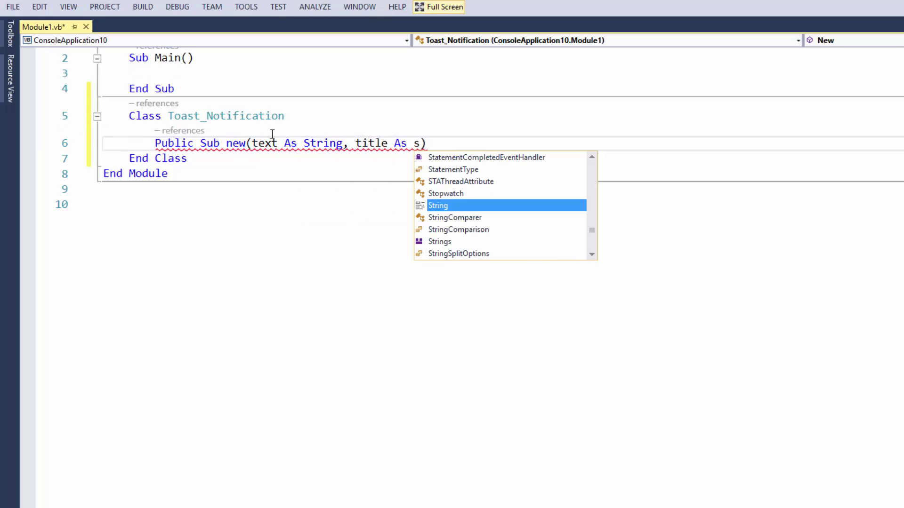
text(tring)
key(Right)
key(Return)
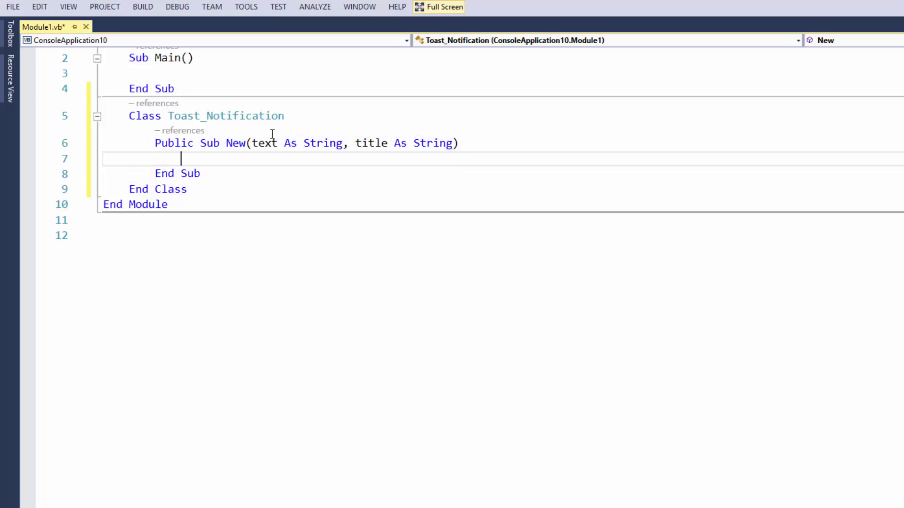
text(d)
key(BackSpace)
text(Dim)
text( sbXML a)
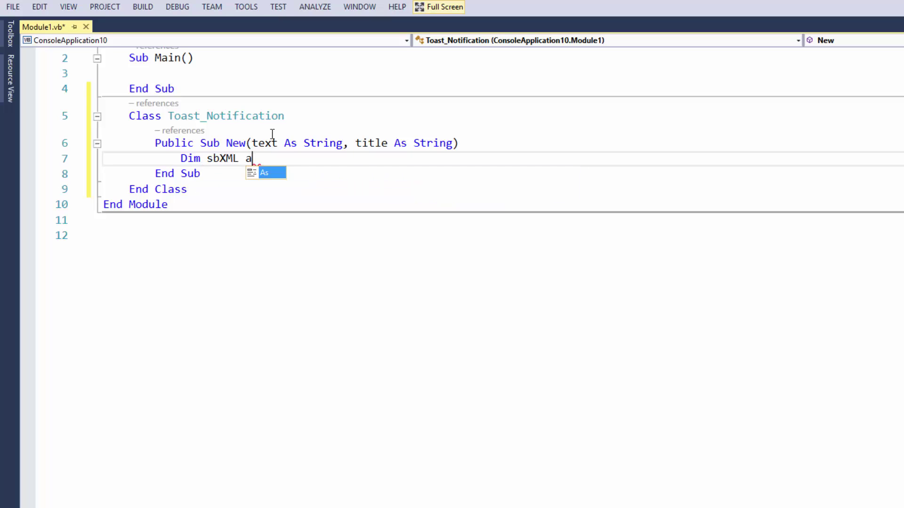
text(s new StringB)
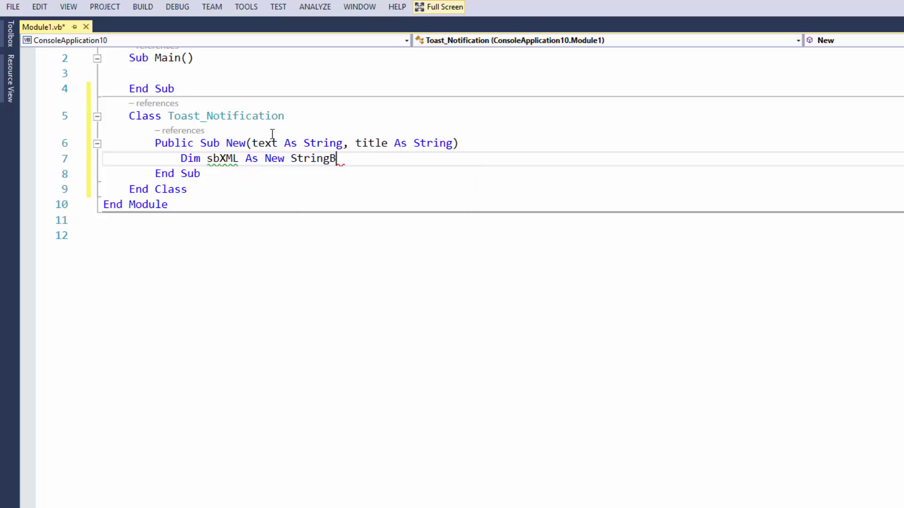
text(uilder())
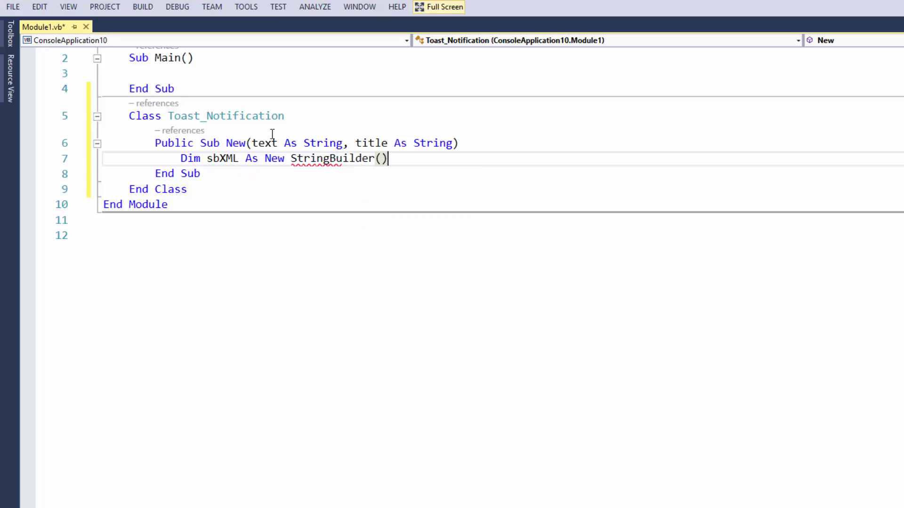
mouse_move(331, 159)
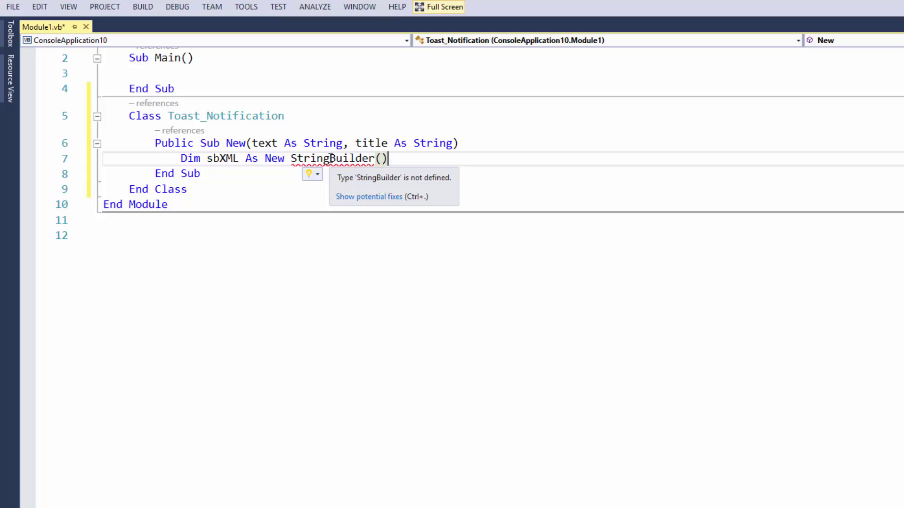
Declare Dim sbXML As New StringBuilder() and add Imports System.Text via the quick fix
click(349, 196)
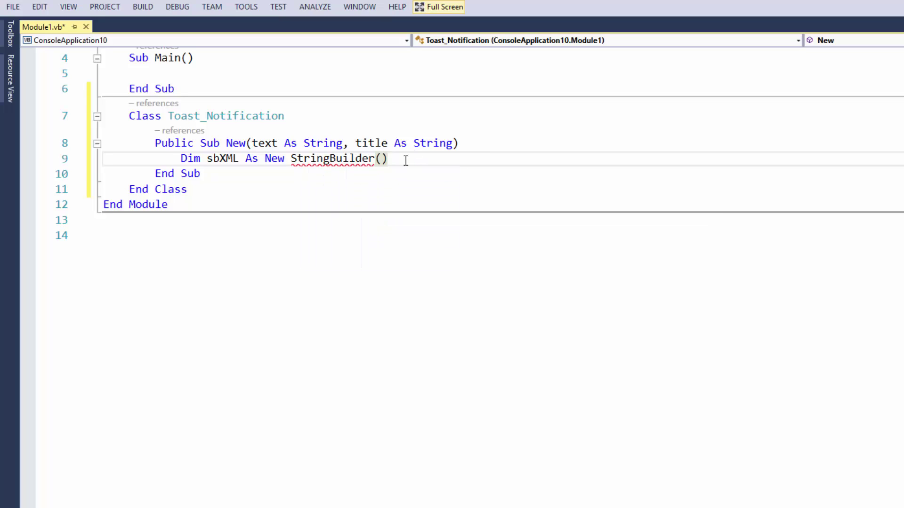
key(Return)
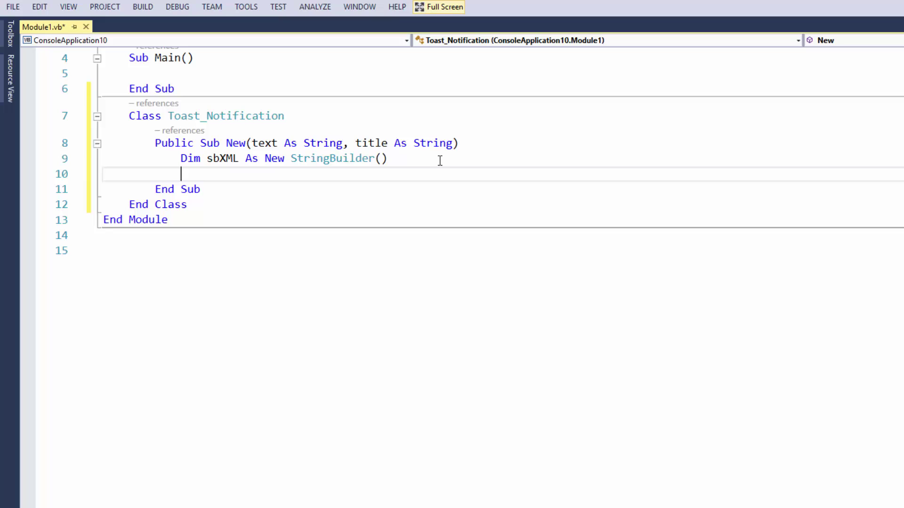
text(sb)
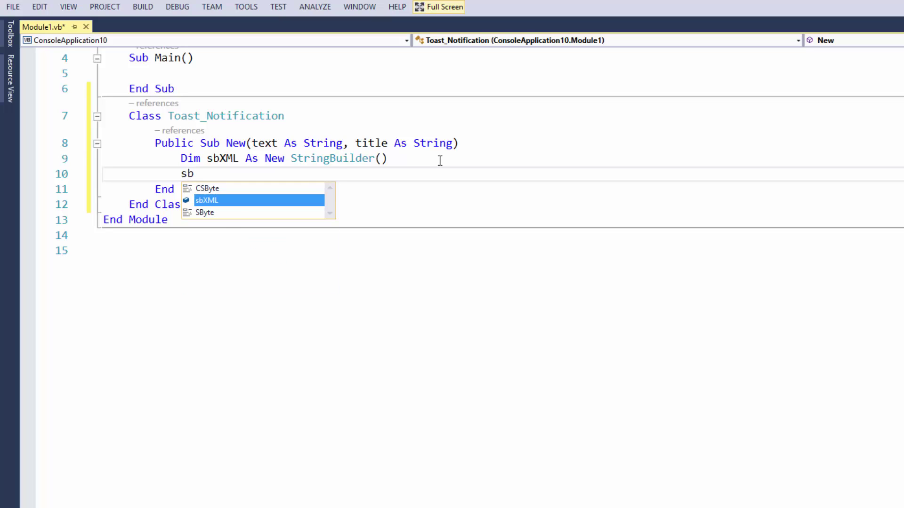
text(XML.)
Append the opening <toast><visual><binding template=""ToastImageAndText01""><text id=""1""> string to sbXML
key(Tab)
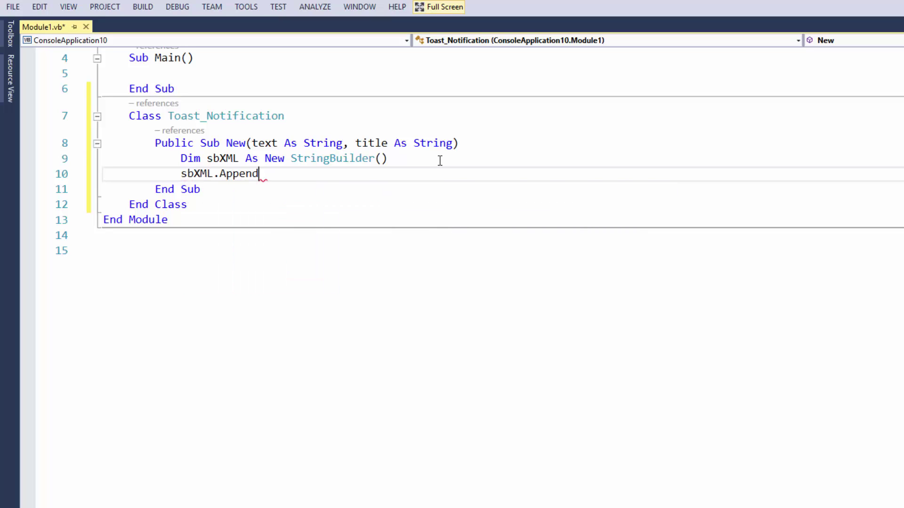
text((")
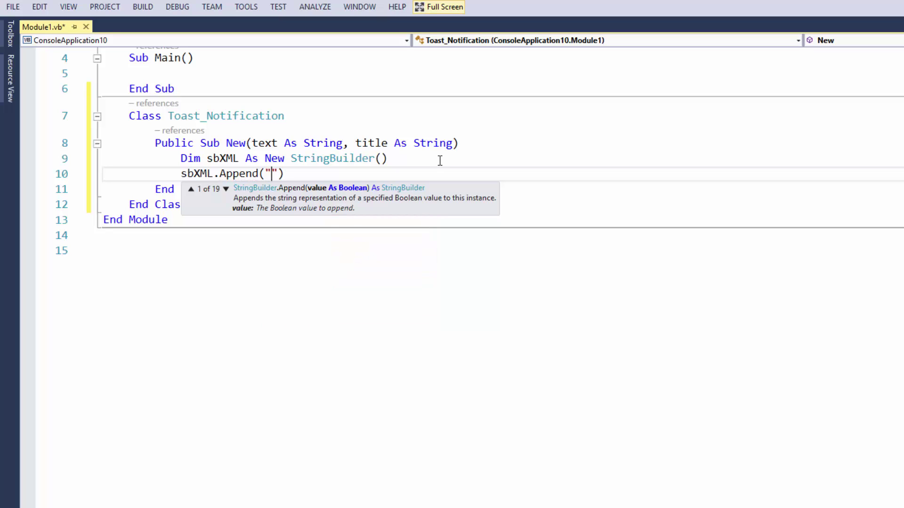
text(<)
text(oast>)
key(BackSpace)
key(BackSpace)
key(BackSpace)
key(BackSpace)
text(ast><)
text(visual)
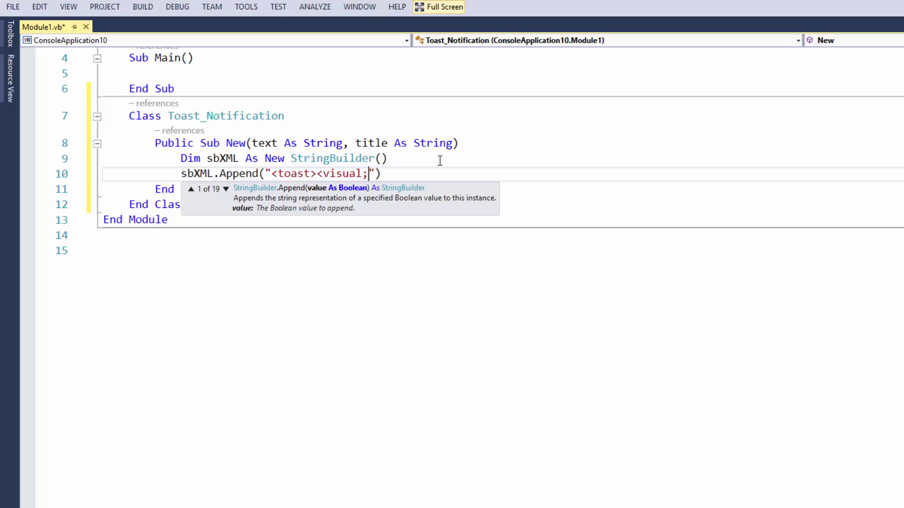
text(><)
text(binding )
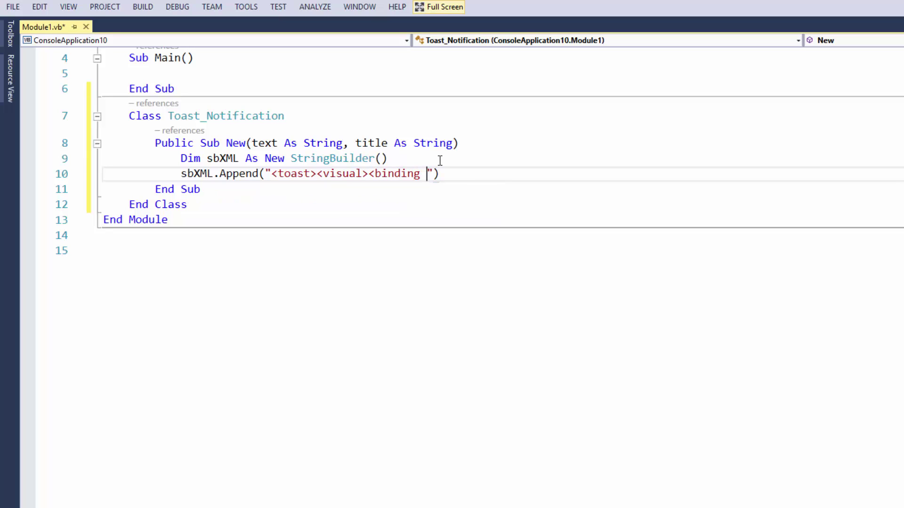
text(templa)
text(te)
text( ="")
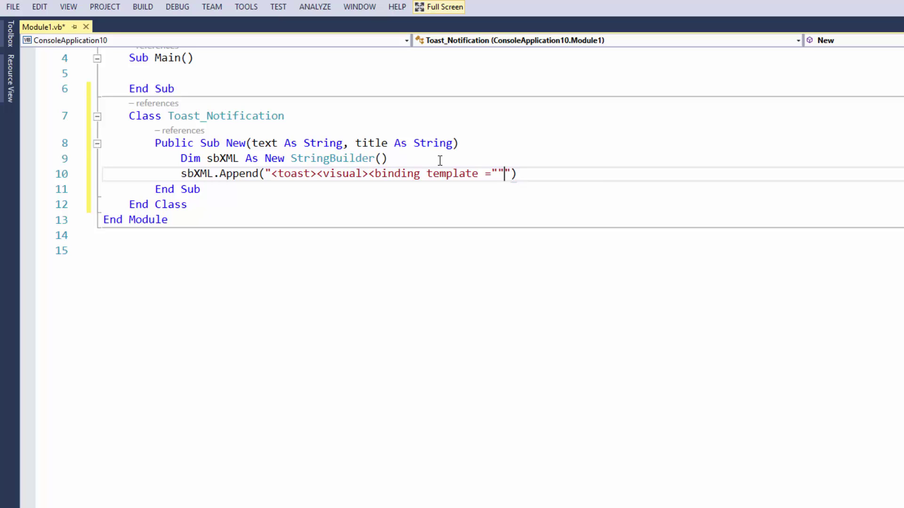
text(Toas)
text(timage)
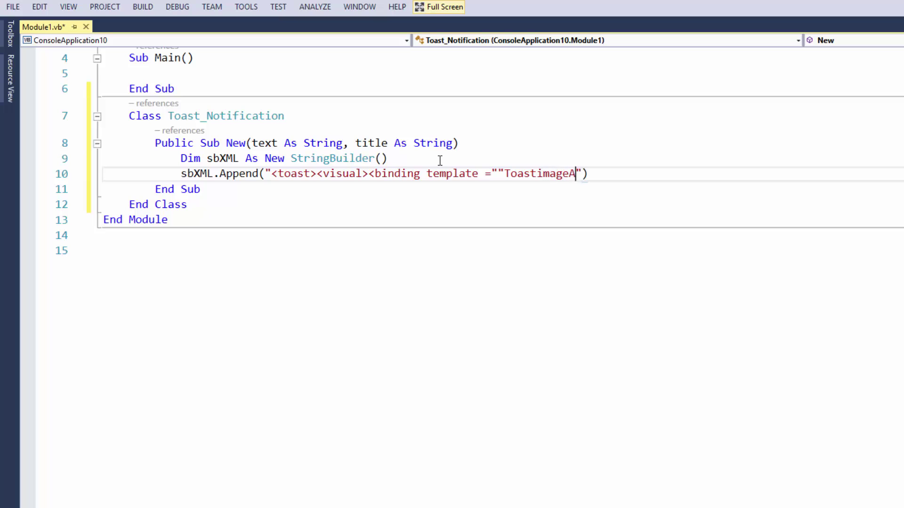
text(A)
key(BackSpace)
key(BackSpace)
key(BackSpace)
key(BackSpace)
key(BackSpace)
key(BackSpace)
text(imag)
key(BackSpace)
key(BackSpace)
key(BackSpace)
key(BackSpace)
text(Im)
text(ageAnd)
key(BackSpace)
text(Text01)
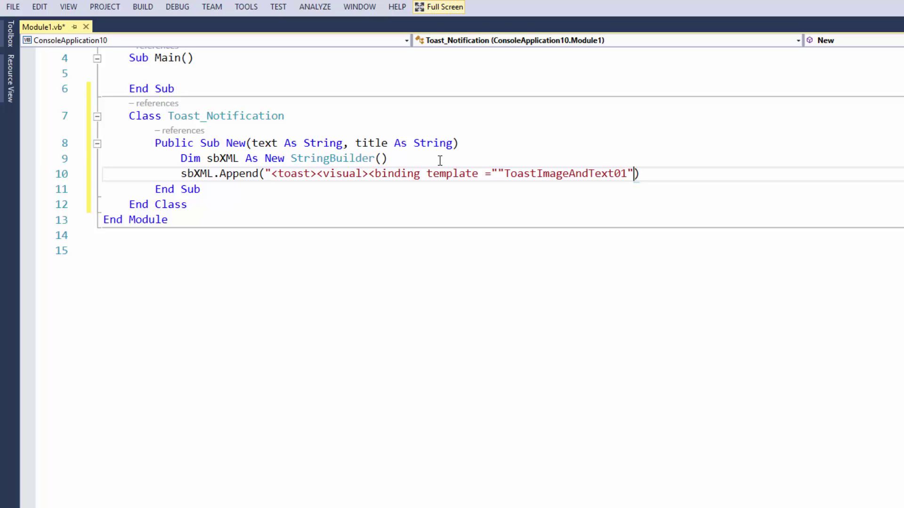
key(Right)
text(")
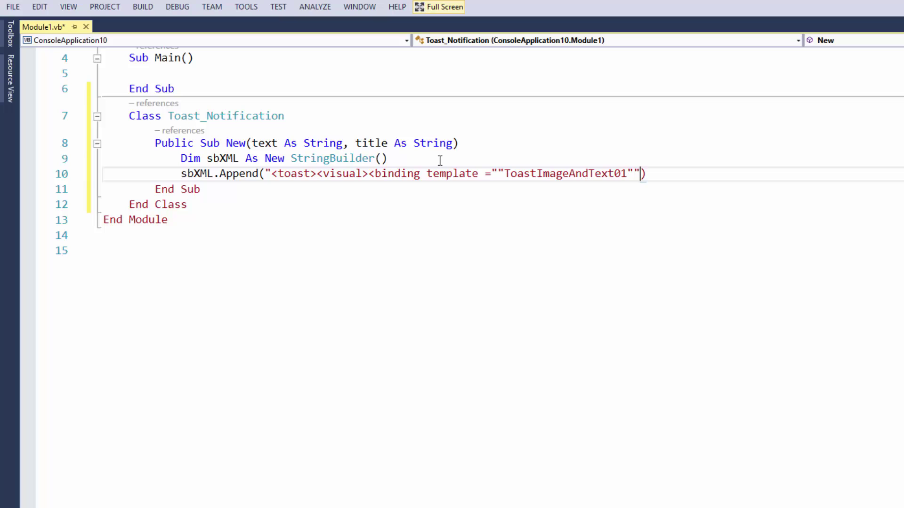
text(>)
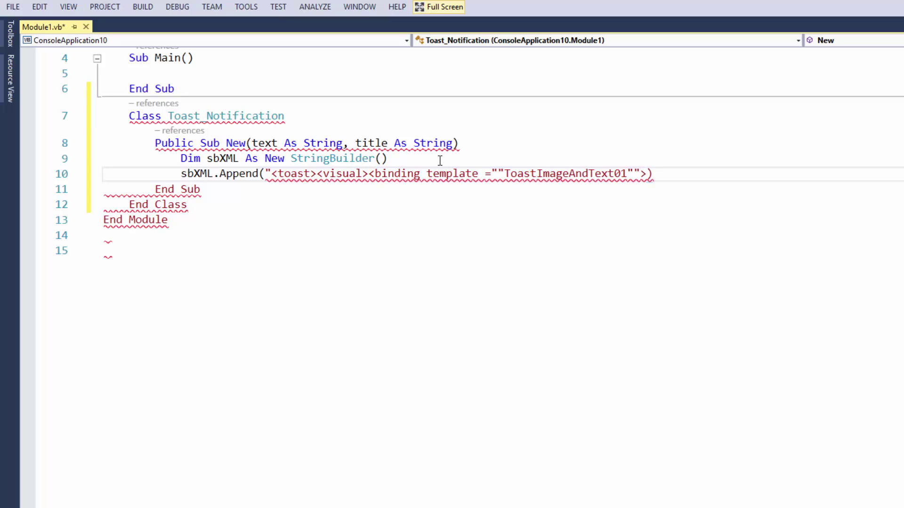
text(<>)
key(Left)
text(Te)
text(xt)
key(BackSpace)
key(BackSpace)
key(BackSpace)
text(te)
text(xt id = )
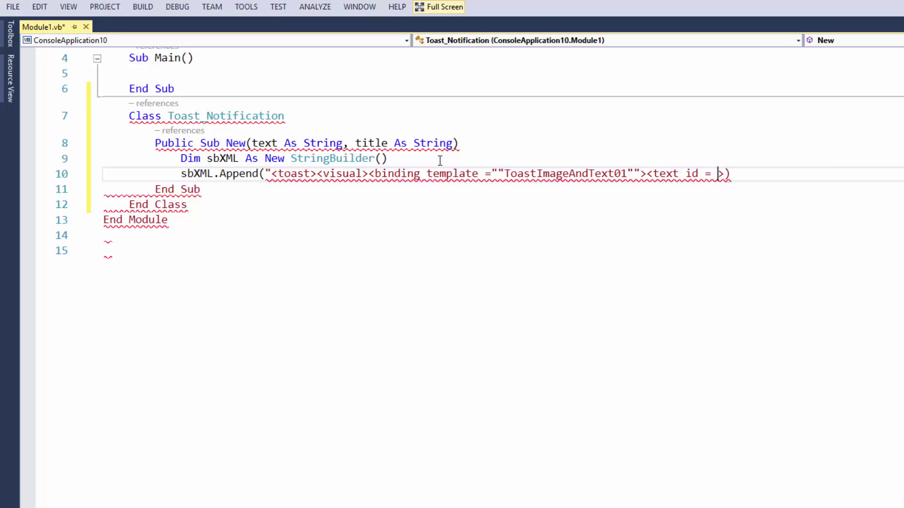
text("")
key(Left)
text("1)
text("")
key(End)
key(Left)
text(")
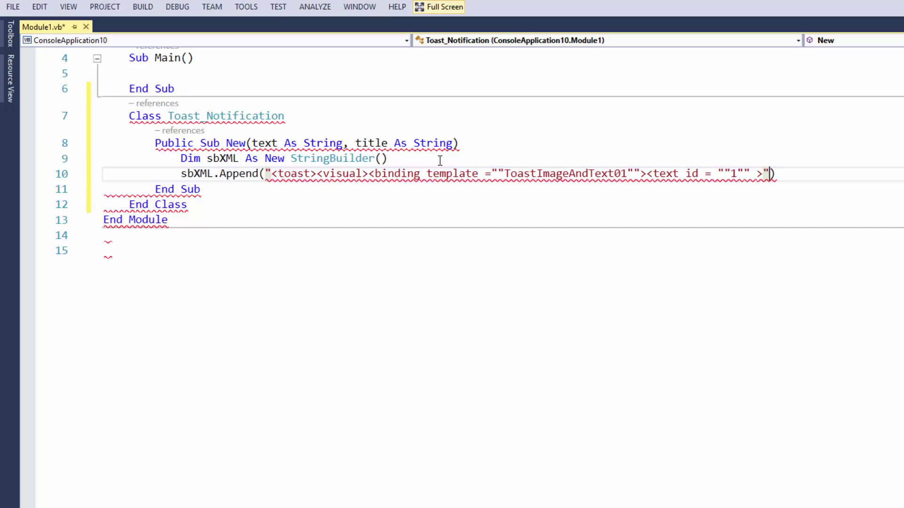
On a new line, add sbXML.Append(title & vbNewLine & text)
click(872, 170)
key(Return)
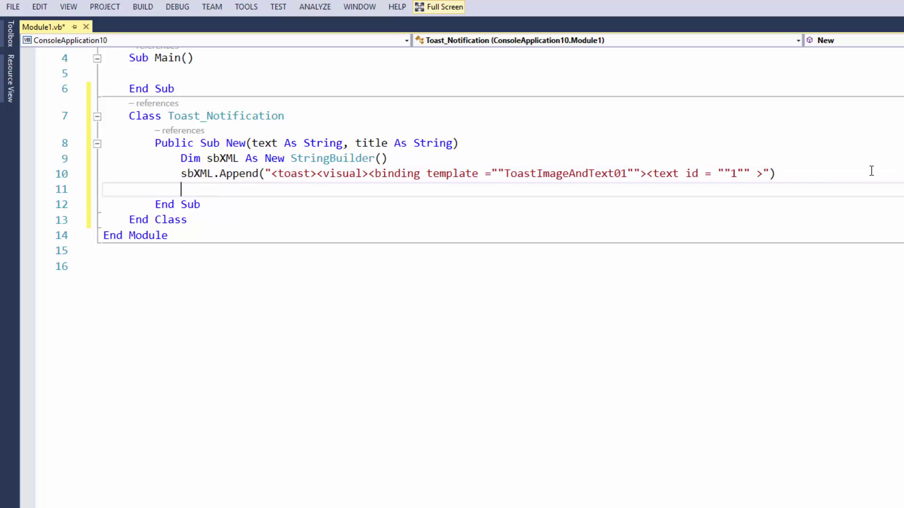
text(sbXML.)
text(add   ()
key(BackSpace)
key(BackSpace)
key(BackSpace)
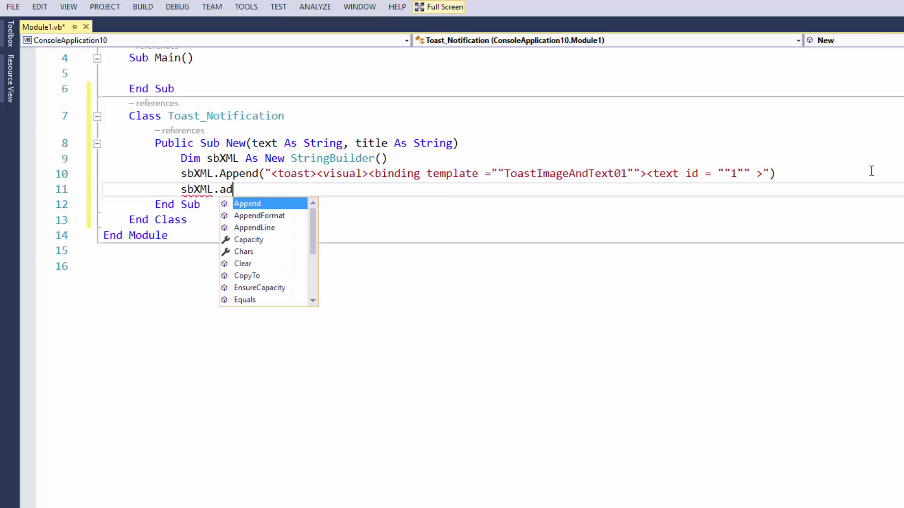
key(BackSpace)
key(BackSpace)
text(Append()
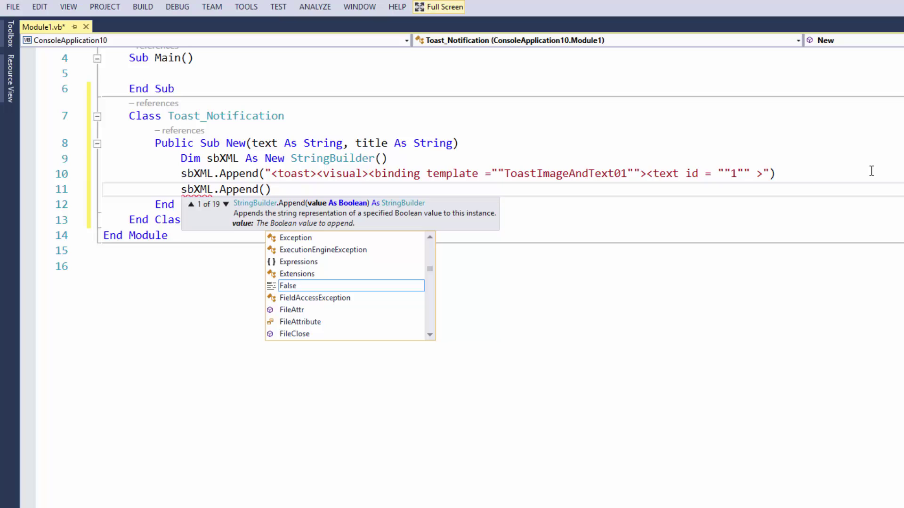
text(title )
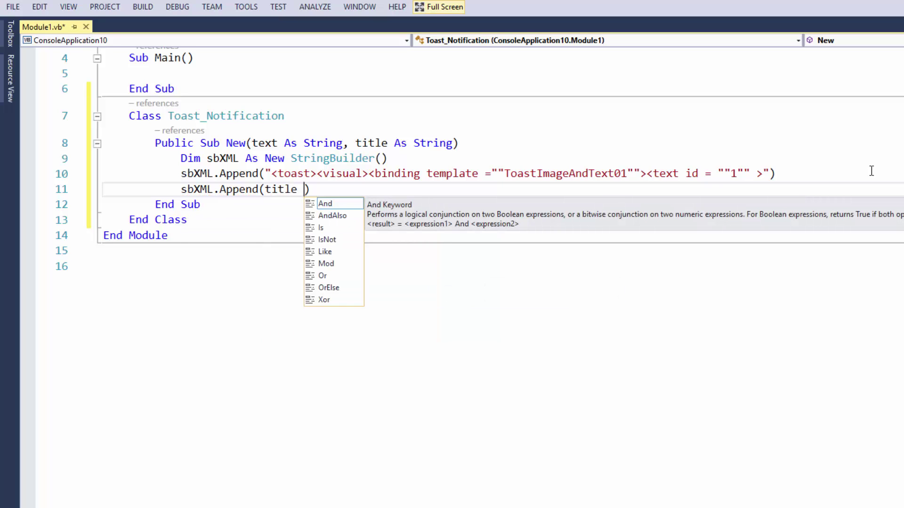
text(& vb)
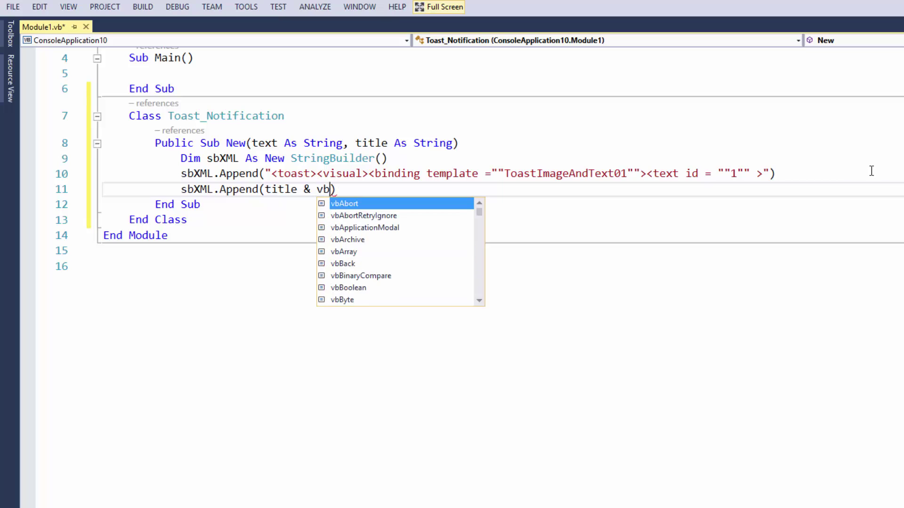
text(ne)
key(Tab)
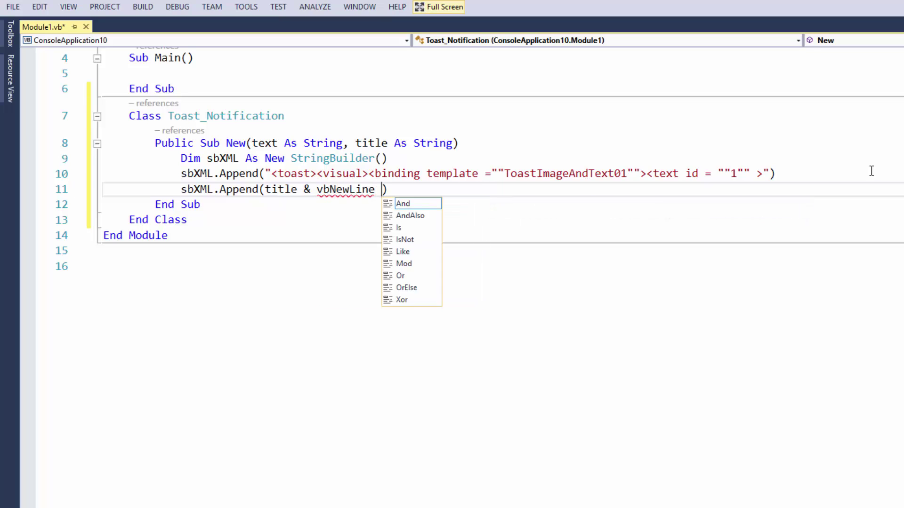
text(& t)
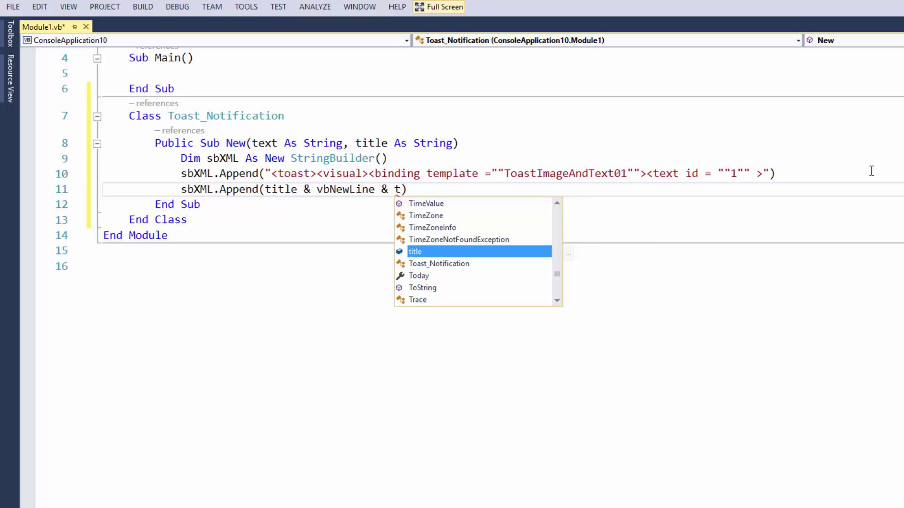
text(ex)
key(Tab)
key(Return)
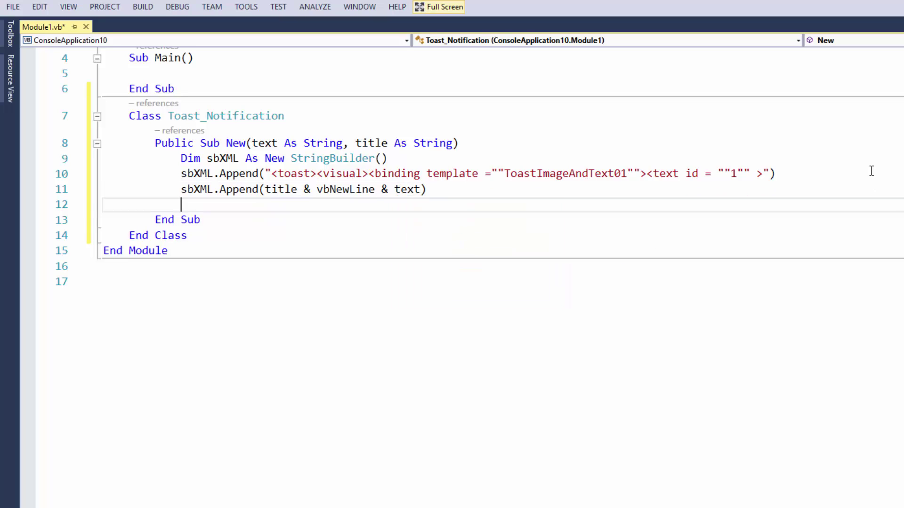
text(sb)
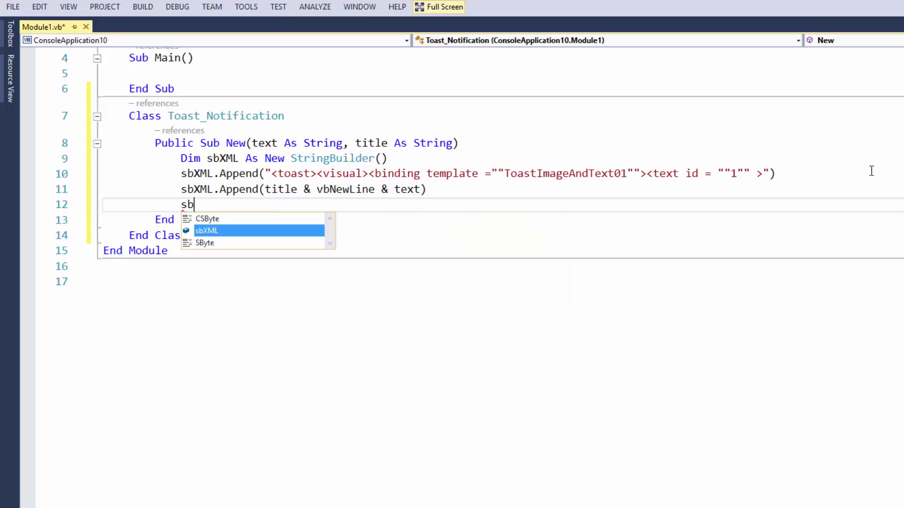
text(xml)
Start line 12 with sbXML.Append() using IntelliSense completions
key(Tab)
text(.a)
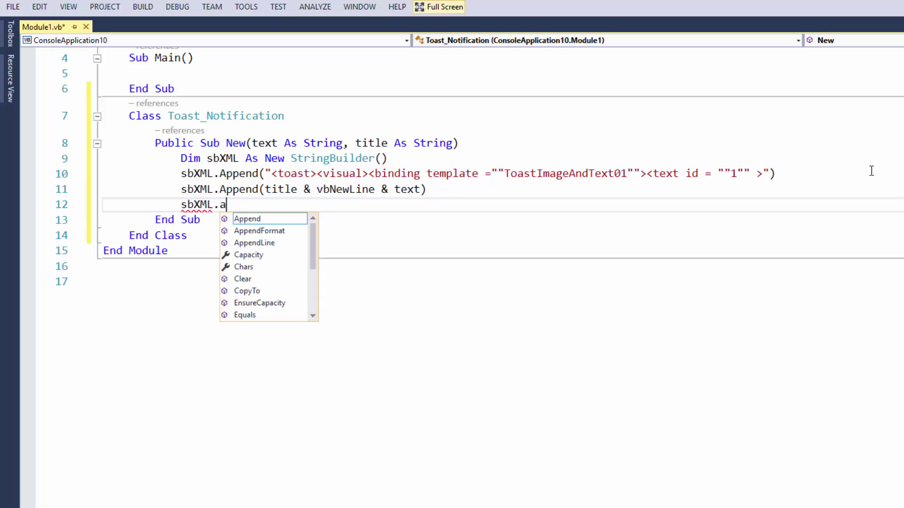
text(dd)
key(BackSpace)
key(BackSpace)
key(BackSpace)
key(BackSpace)
key(BackSpace)
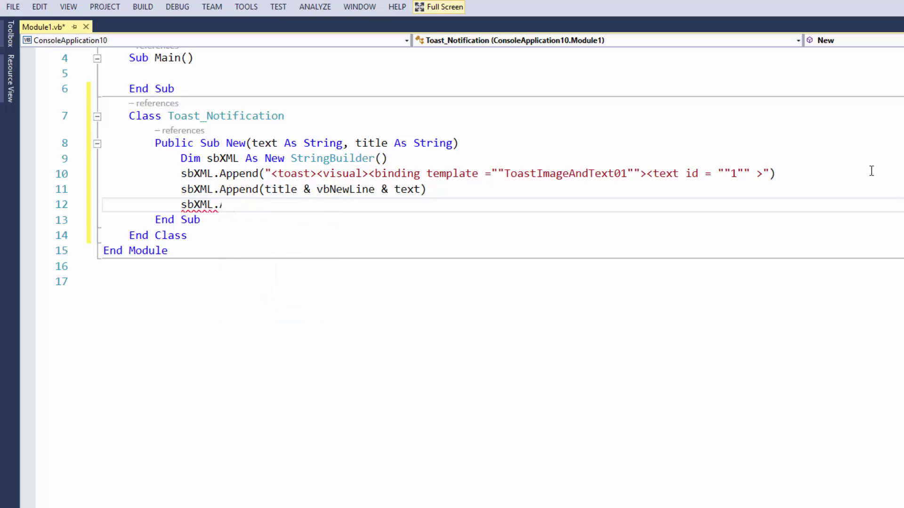
text(A)
key(Tab)
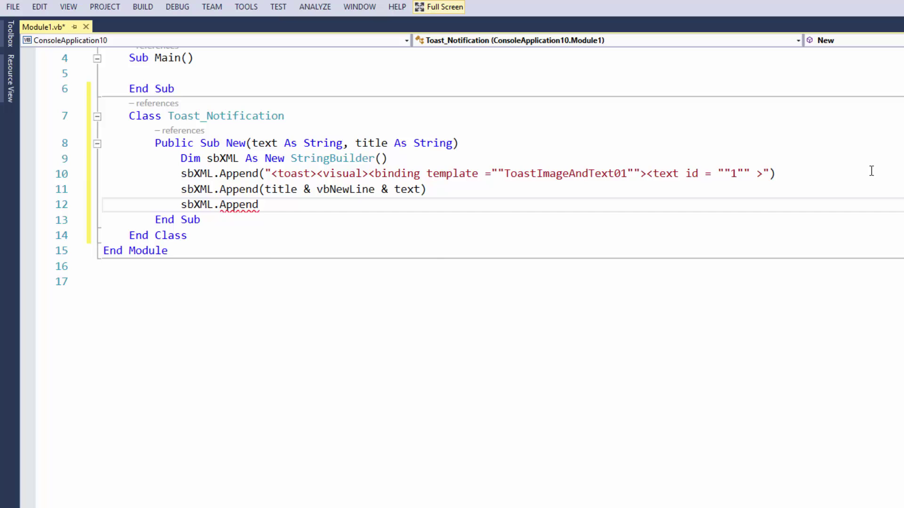
text(()
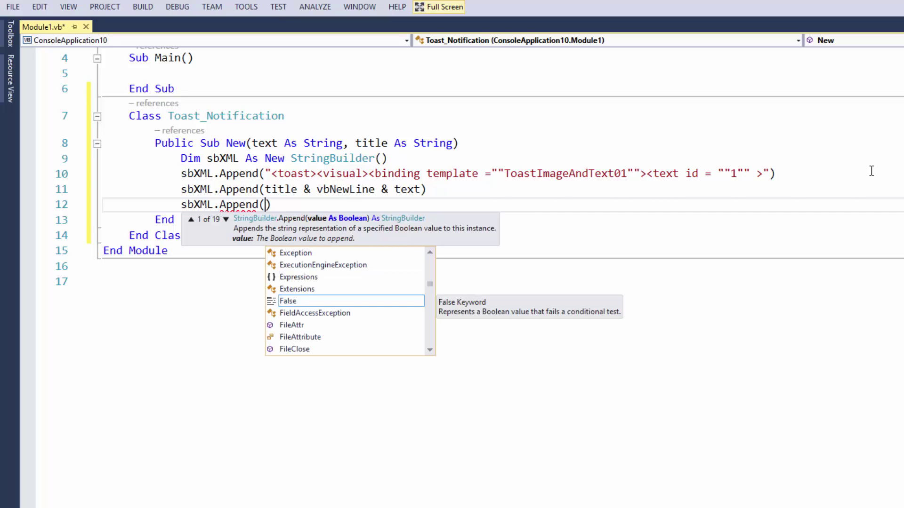
text(??)
key(BackSpace)
key(BackSpace)
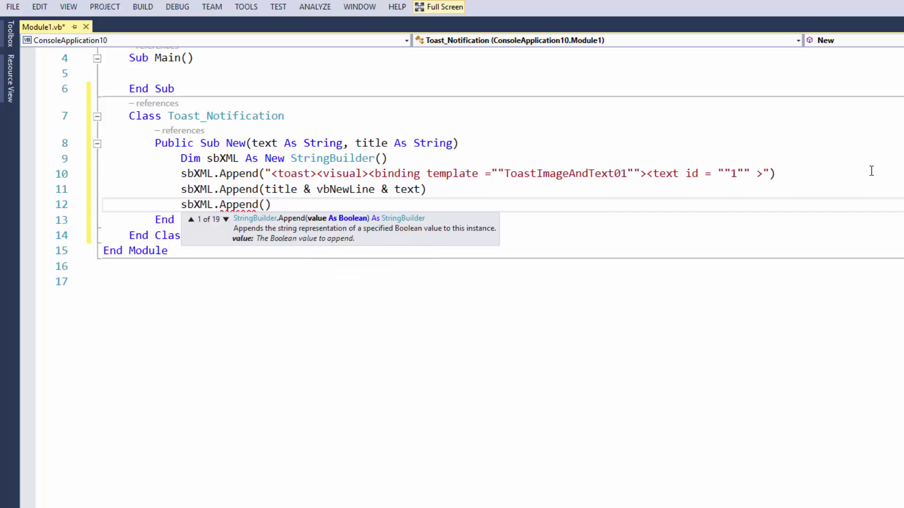
text(")
text(</)
text(text>)
text(<bind)
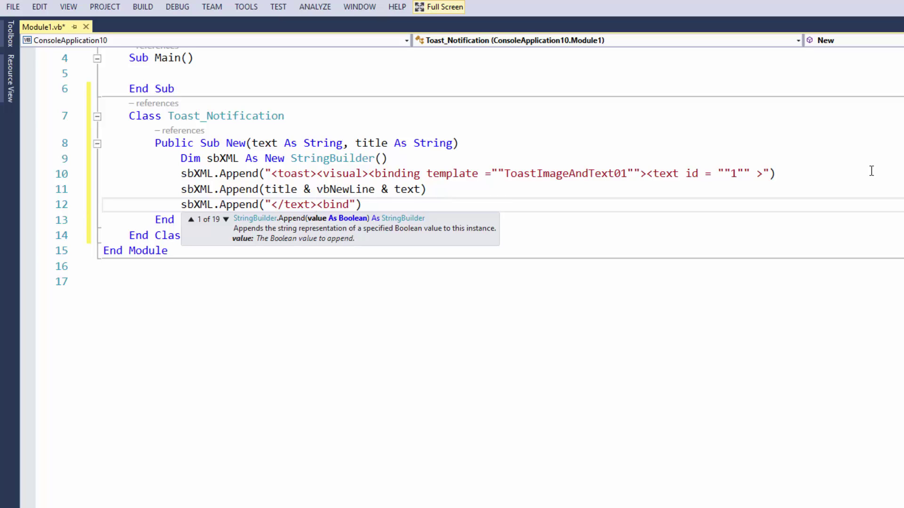
text(ing>?")
Fill Append with "</text></binding></visual></toast>" and start a new empty line
key(BackSpace)
key(Left)
key(Left)
key(Left)
key(Left)
key(Left)
key(Left)
key(Left)
text(/)
key(Right)
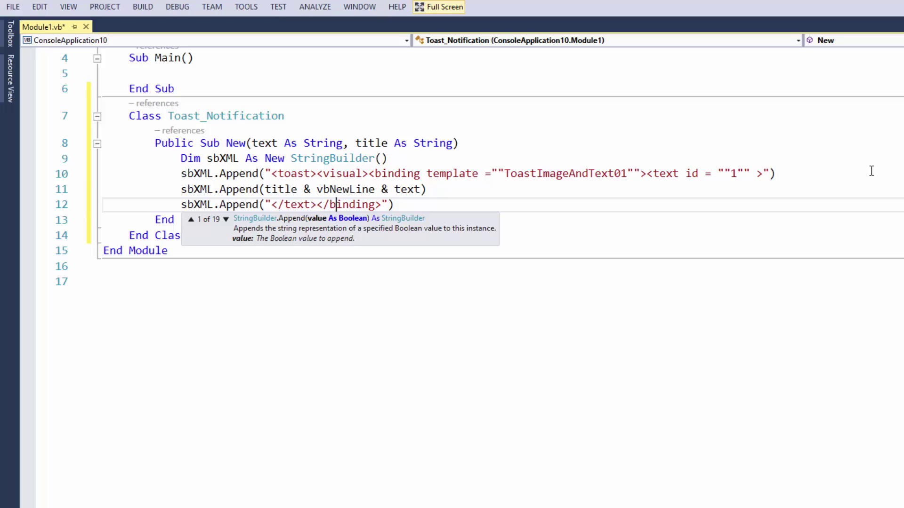
key(Right)
key(ctrl+Right)
key(Right)
text(<)
text(v)
text(isual>?)
key(BackSpace)
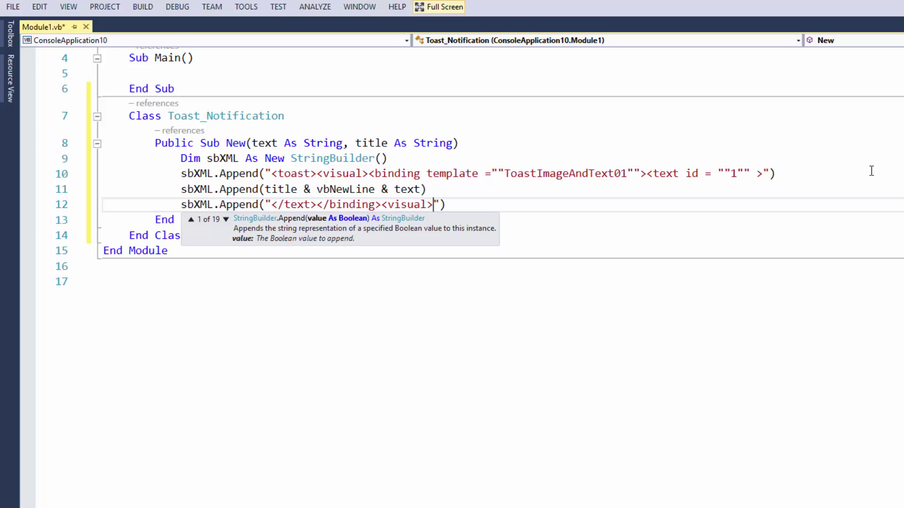
key(Left)
key(Left)
key(Left)
key(Left)
text(/)
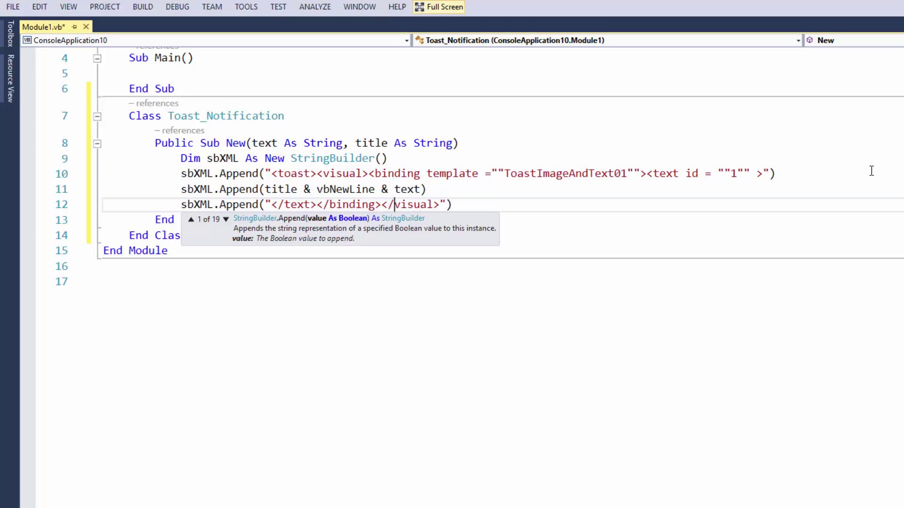
key(Right)
key(Right)
key(Right)
key(Right)
key(Right)
text(</)
text(toast>)
key(BackSpace)
key(BackSpace)
key(BackSpace)
text(ast)
text(>)
key(Right)
key(Right)
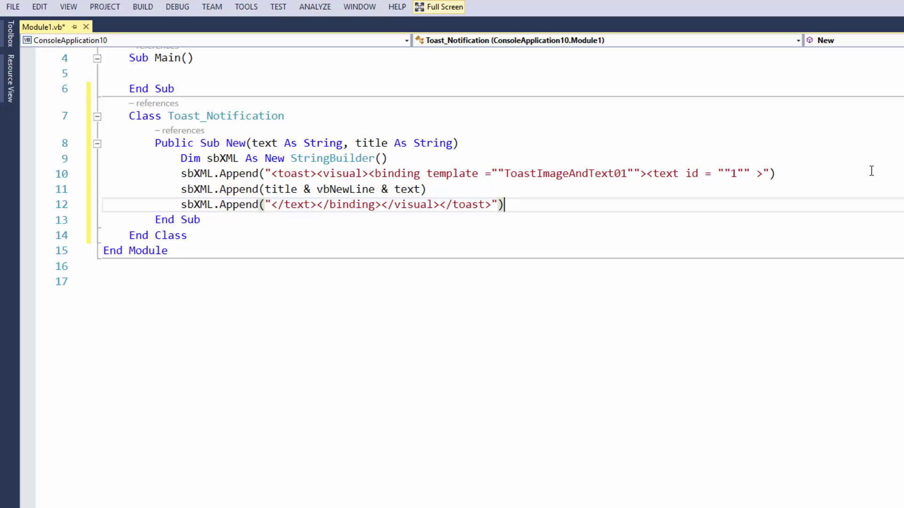
key(Return)
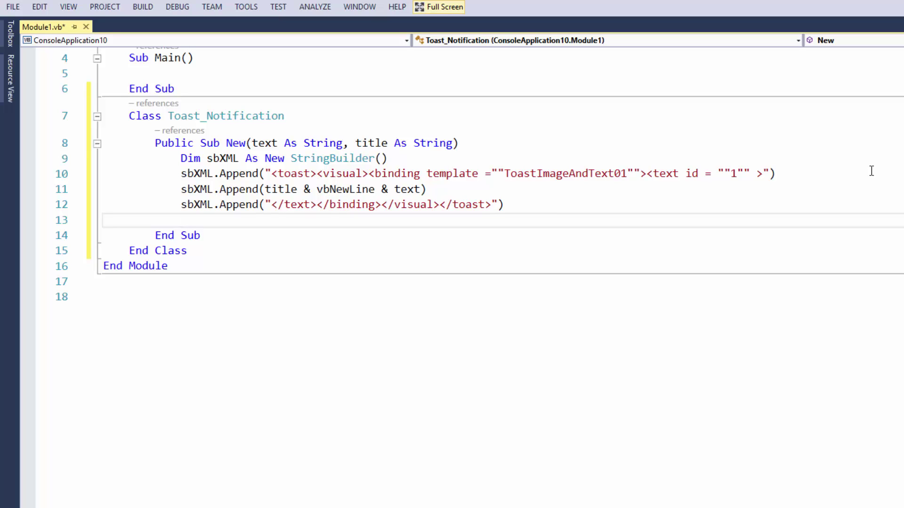
text(dim xml)
Declare xmlDoc as a new Windows.Data.Xml.Dom.XmlDocument on line 13
key(BackSpace)
text(lDoc)
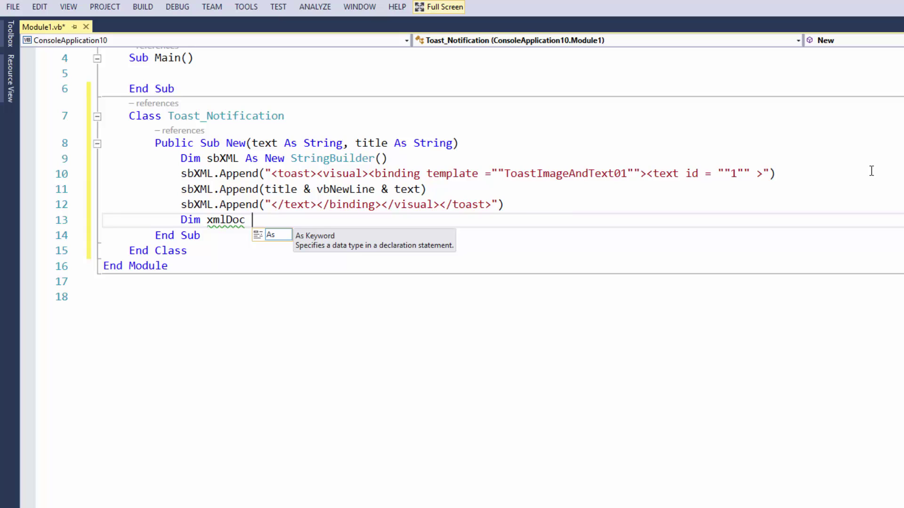
text(a)
text(s )
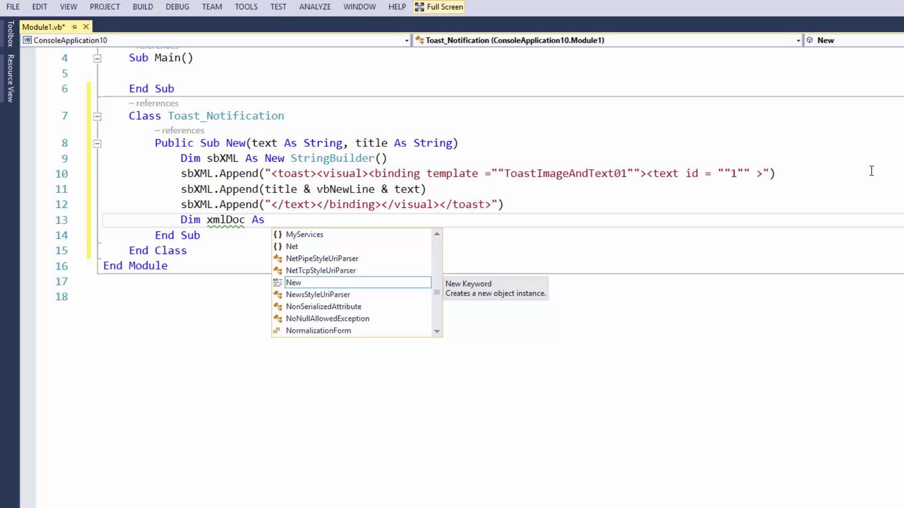
text(new windows.)
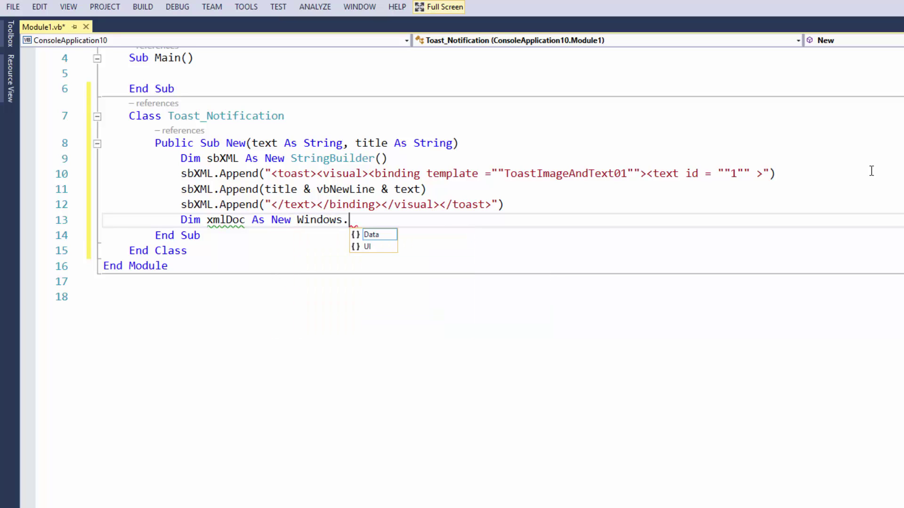
text(Data.Html.)
key(BackSpace)
key(BackSpace)
key(BackSpace)
key(BackSpace)
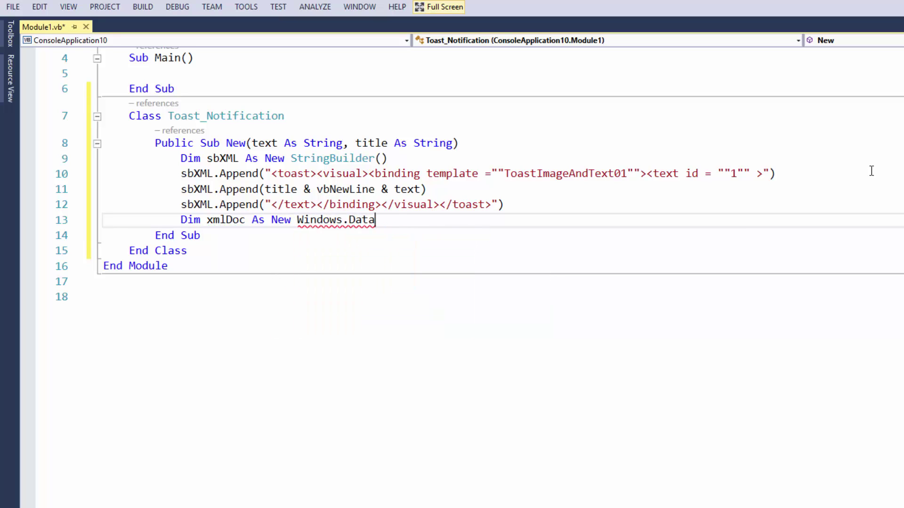
text(.x)
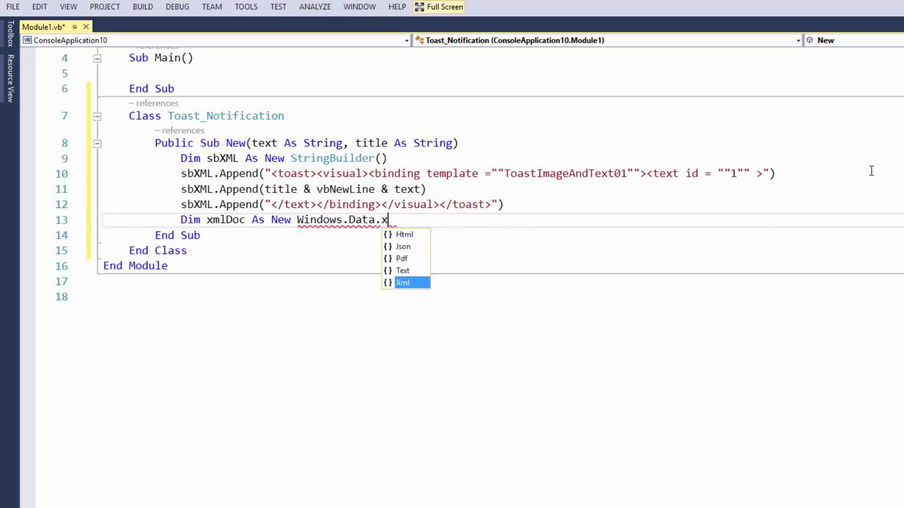
text(.)
key(Tab)
text(.)
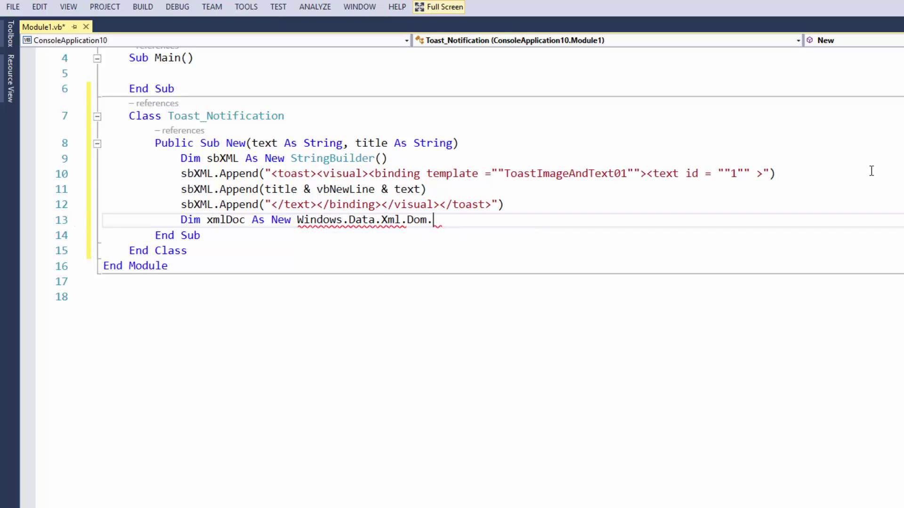
text(xml)
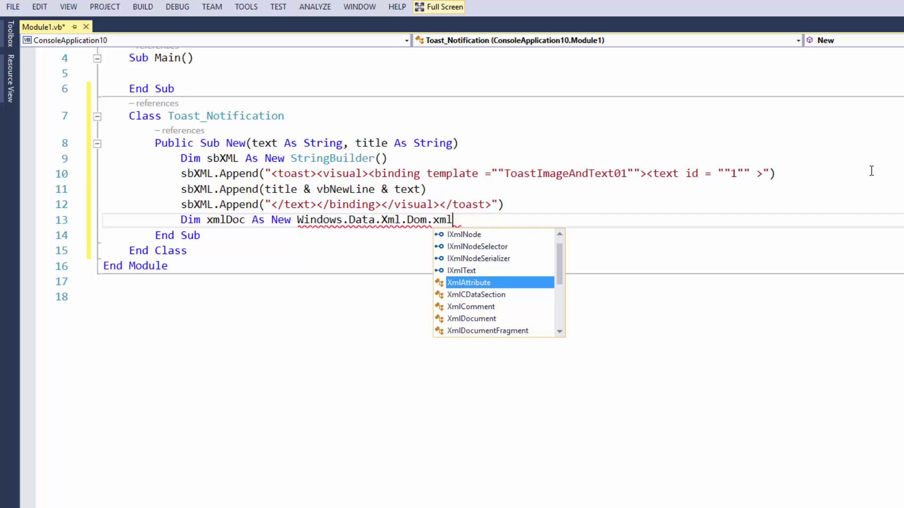
text(do)
key(Tab)
text(())
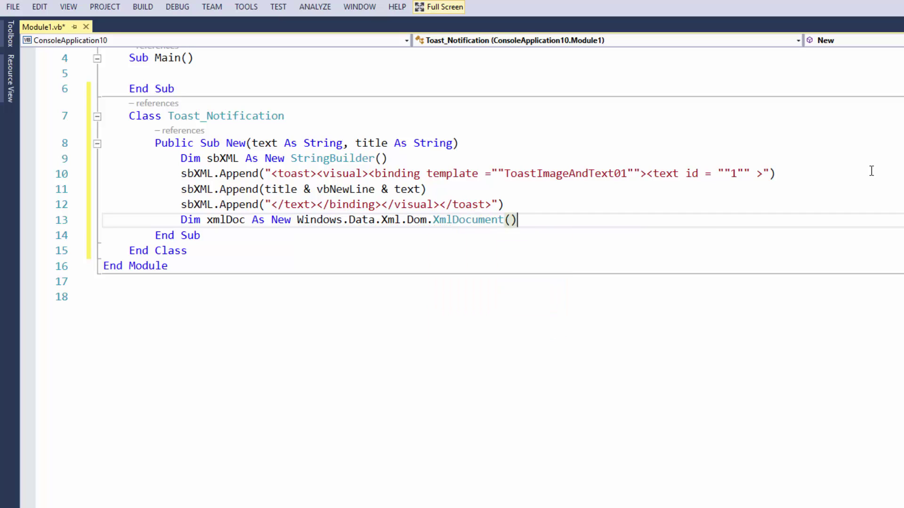
key(Return)
text(xc)
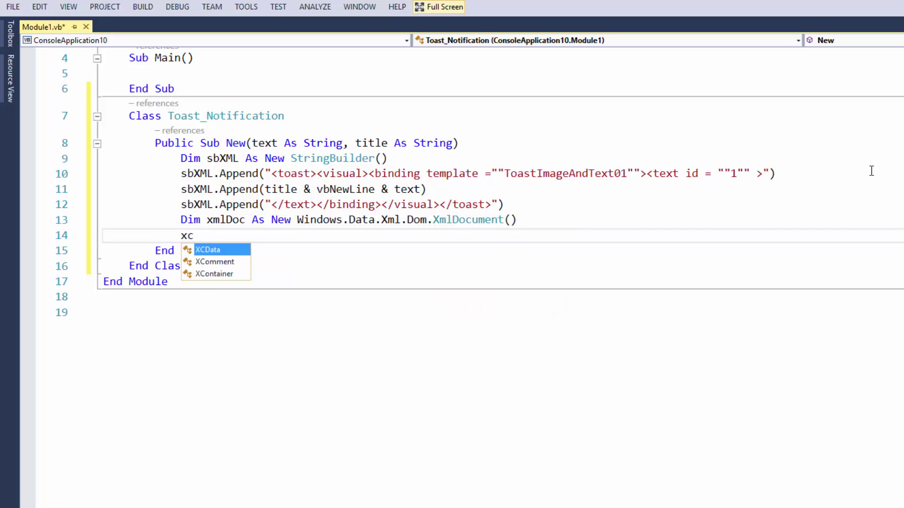
Load the toast XML into it with xmlDoc.LoadXml(sbXML.ToString())
key(BackSpace)
text(mlDoc.)
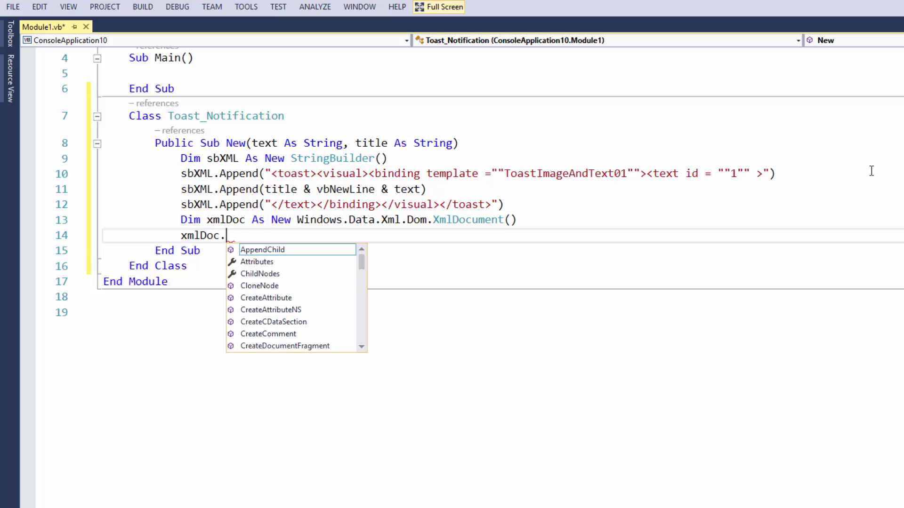
text(load)
key(Tab)
text(()
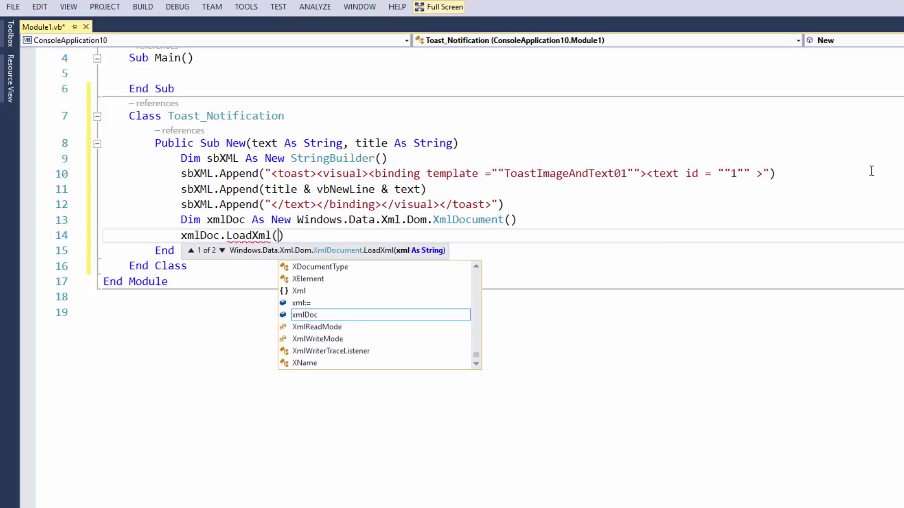
text(s)
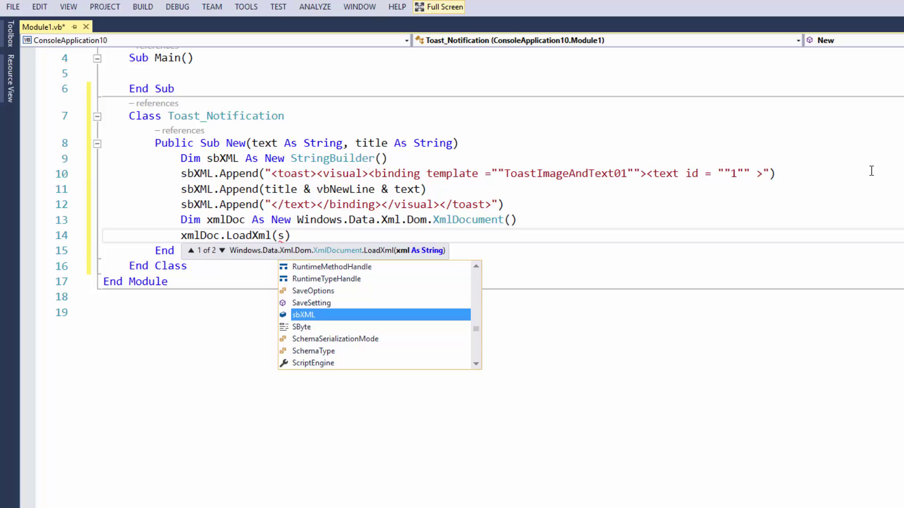
key(Tab)
text(.)
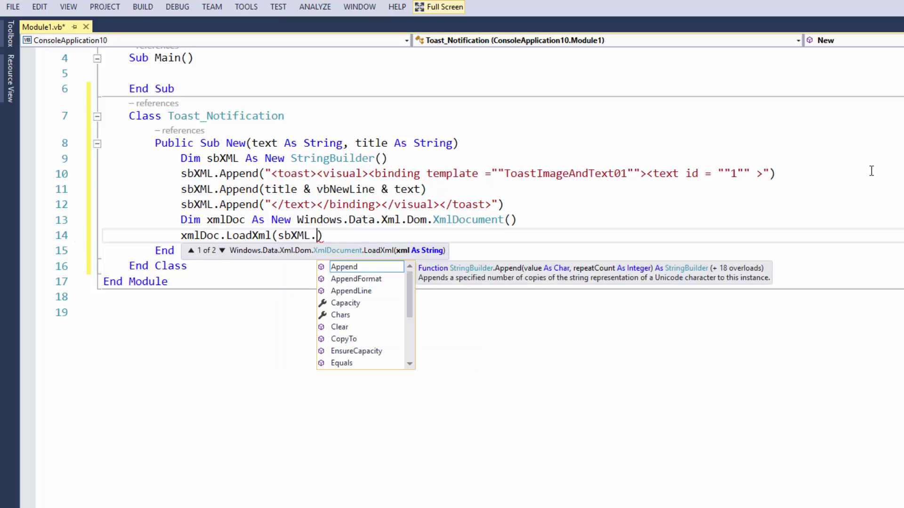
text(to)
key(Tab)
text(()))
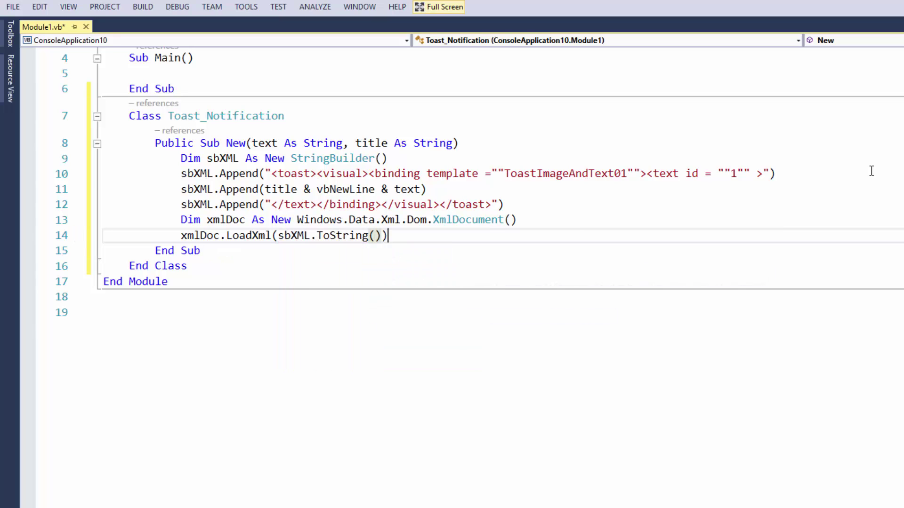
key(Return)
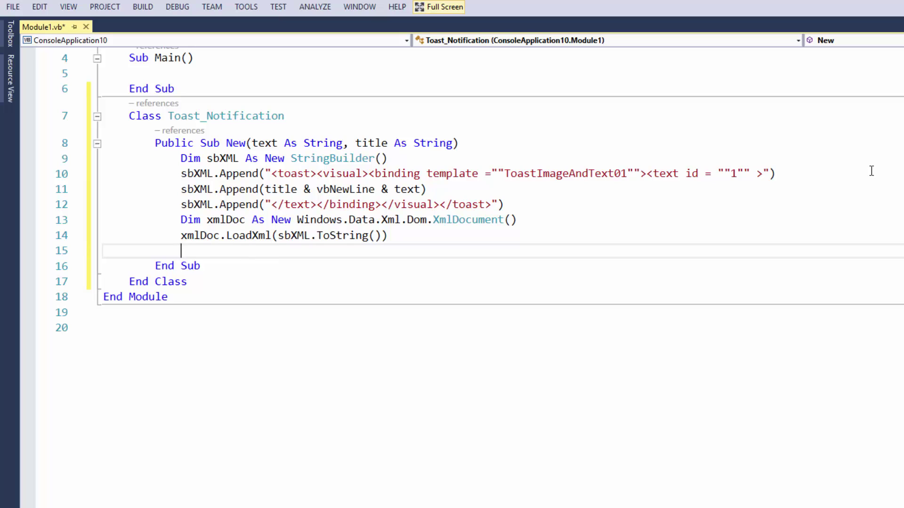
text(d)
Write 'Dim Toast = New Windows.UI.Notifications.ToastNotification(xmlDoc)' on line 15
key(BackSpace)
text(Di)
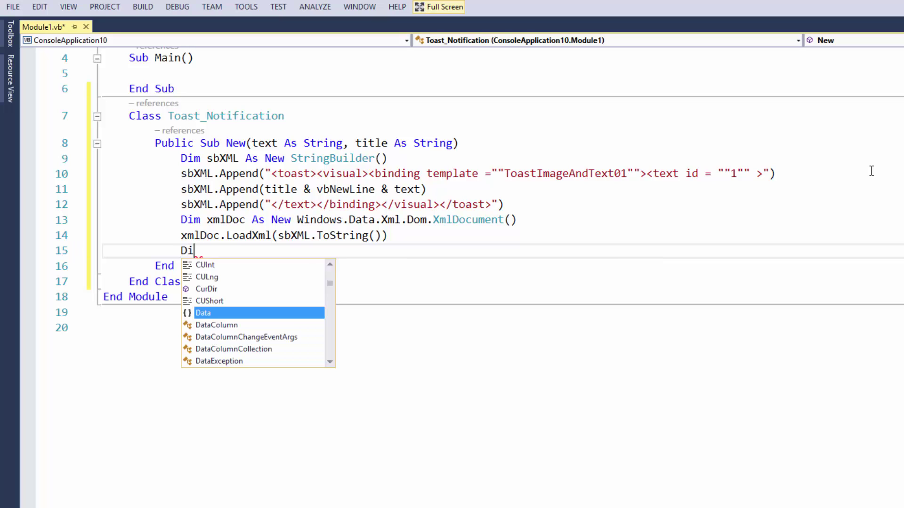
text(m T)
key(BackSpace)
text(T)
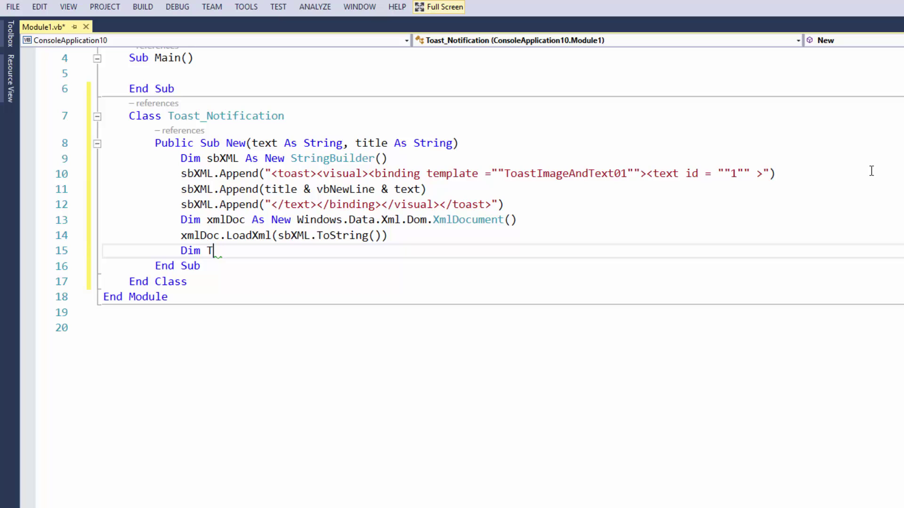
text(oast = ne)
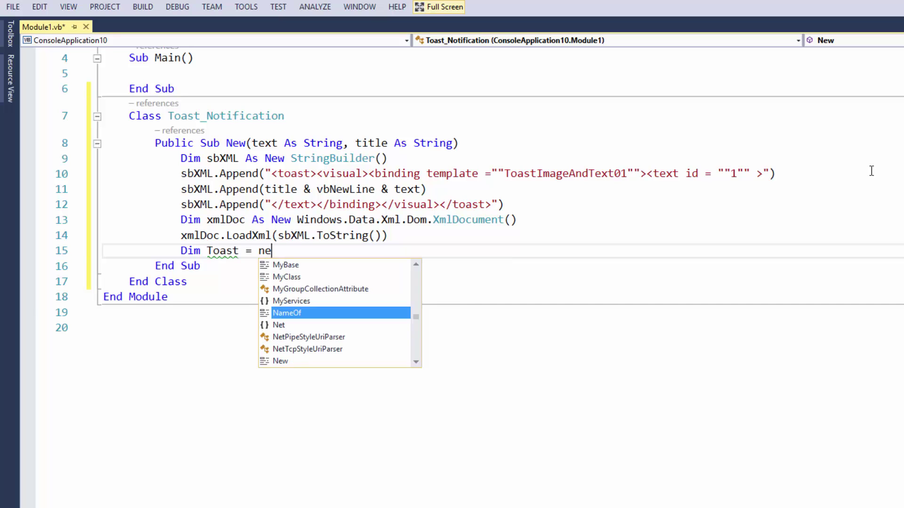
text(w Windows.UI)
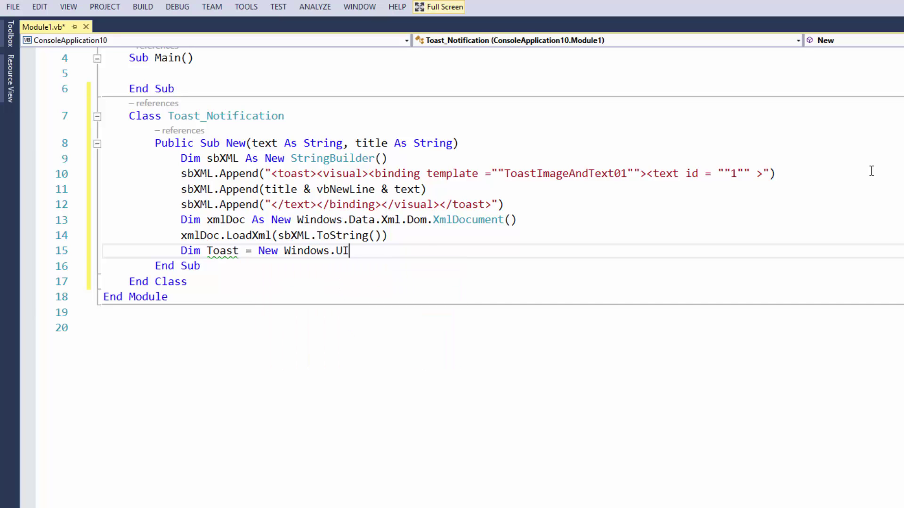
text(,)
key(BackSpace)
text(.)
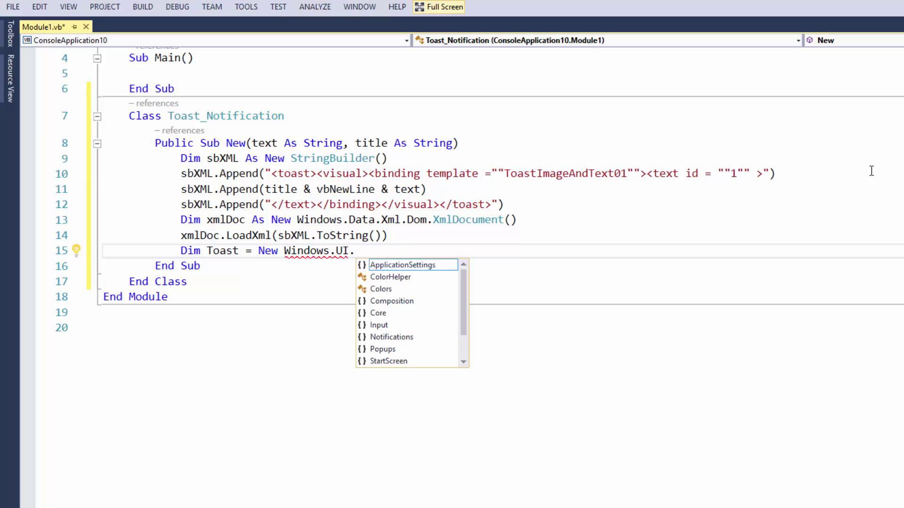
text(No.T)
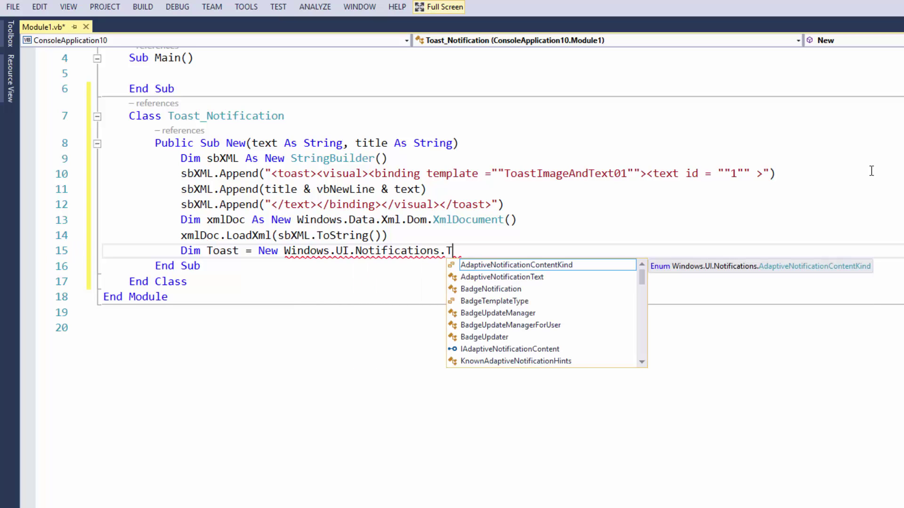
text(oast)
key(Down)
key(Down)
key(Down)
key(Down)
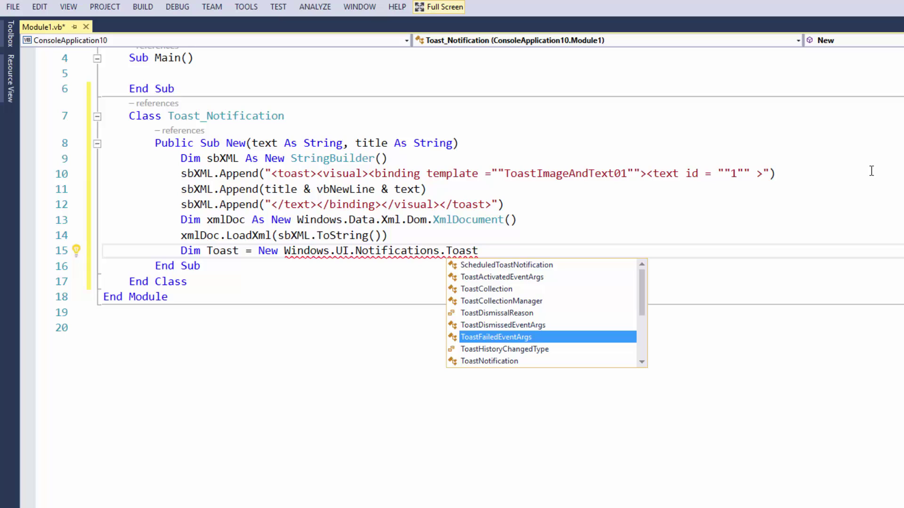
key(Up)
key(Down)
key(Down)
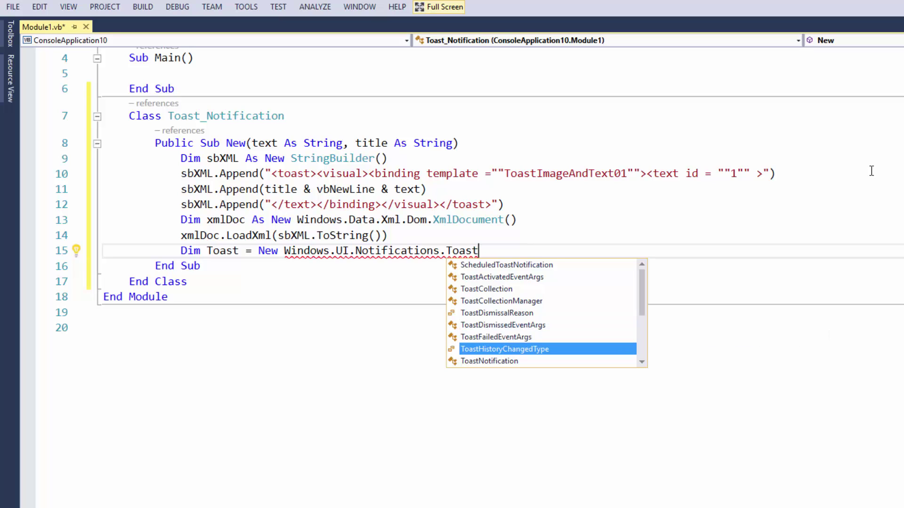
key(Down)
key(Tab)
text(()
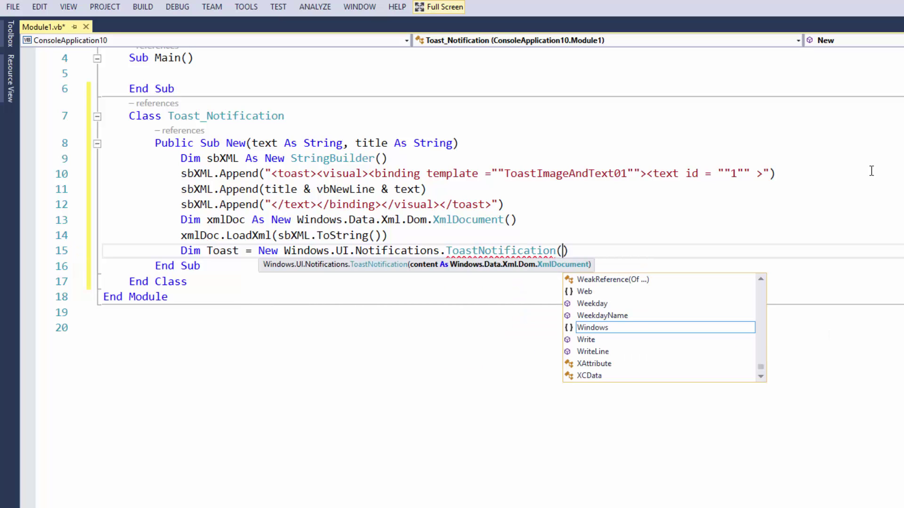
text(xm)
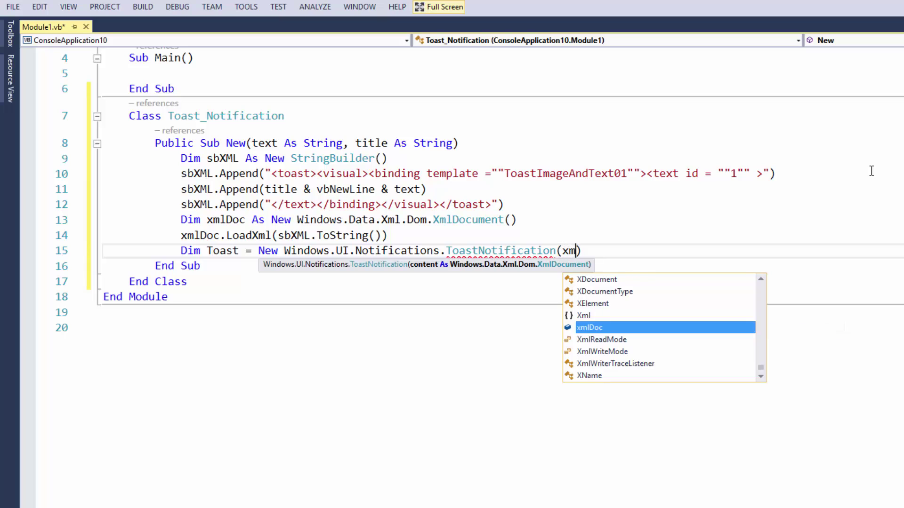
text(l)
key(Tab)
key(Return)
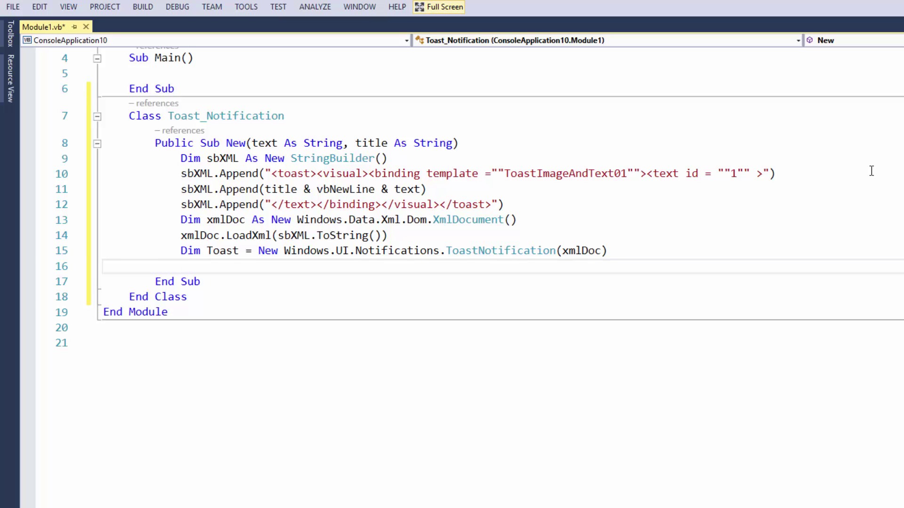
text(Wuibn)
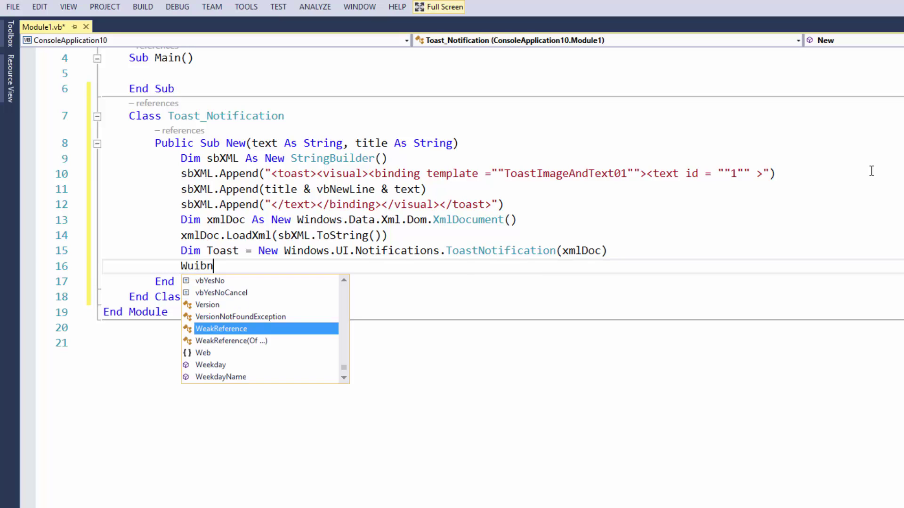
Write ToastNotificationManager.CreateToastNotifier(title).Show(Toast) on line 16
key(BackSpace)
key(BackSpace)
key(BackSpace)
text(indows.)
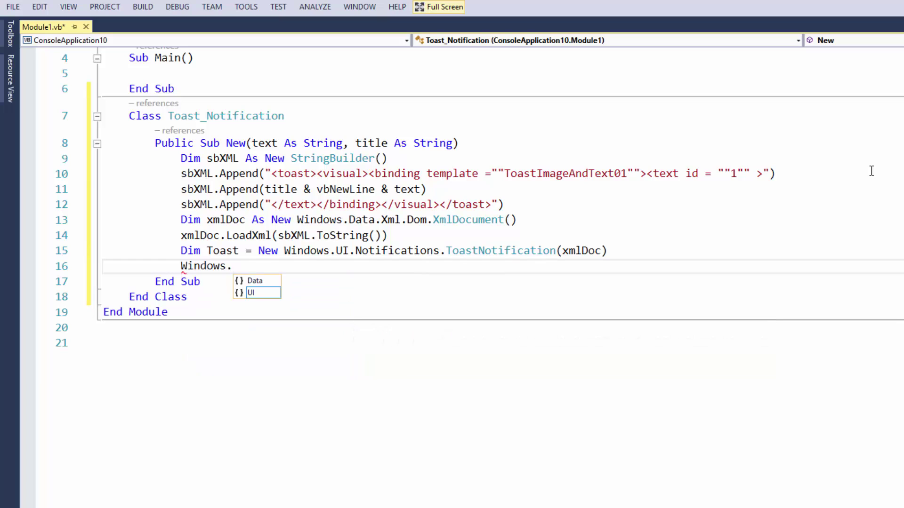
text(IO  .)
key(BackSpace)
key(BackSpace)
key(BackSpace)
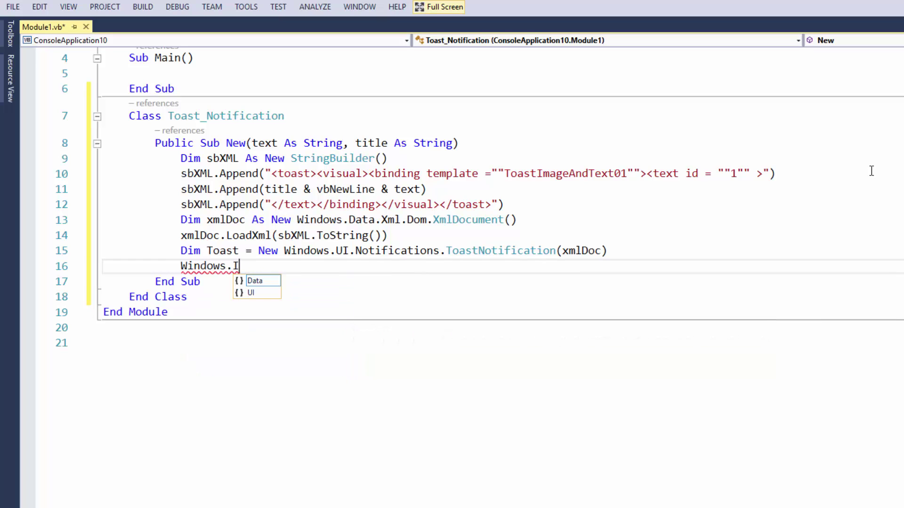
key(BackSpace)
text(UI)
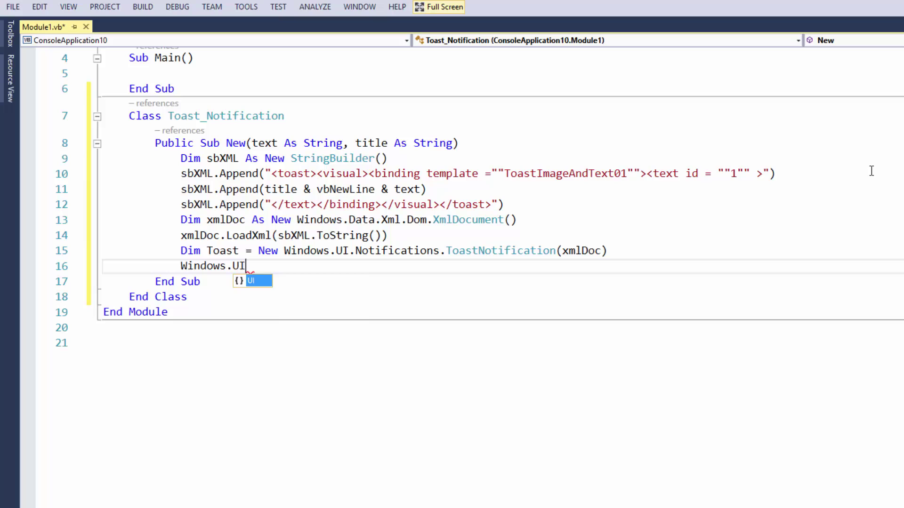
text(.No)
key(Tab)
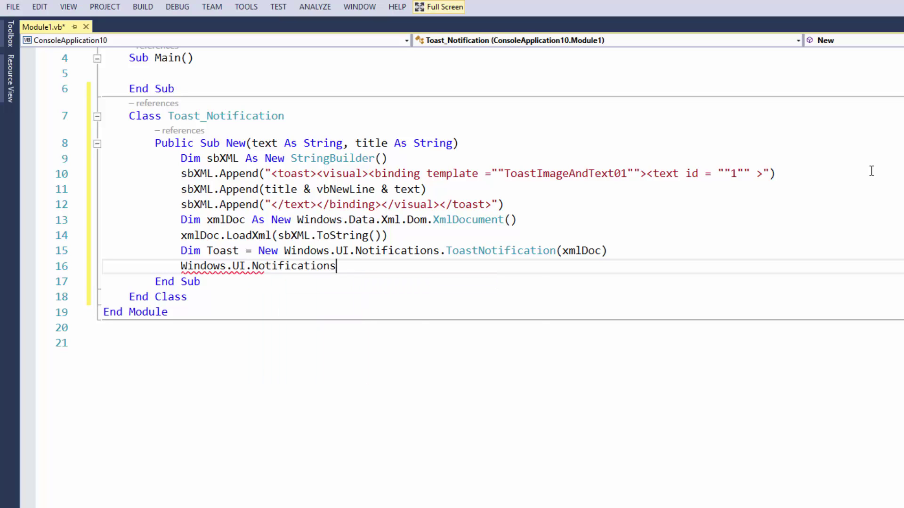
text(.Ta)
key(BackSpace)
text(o)
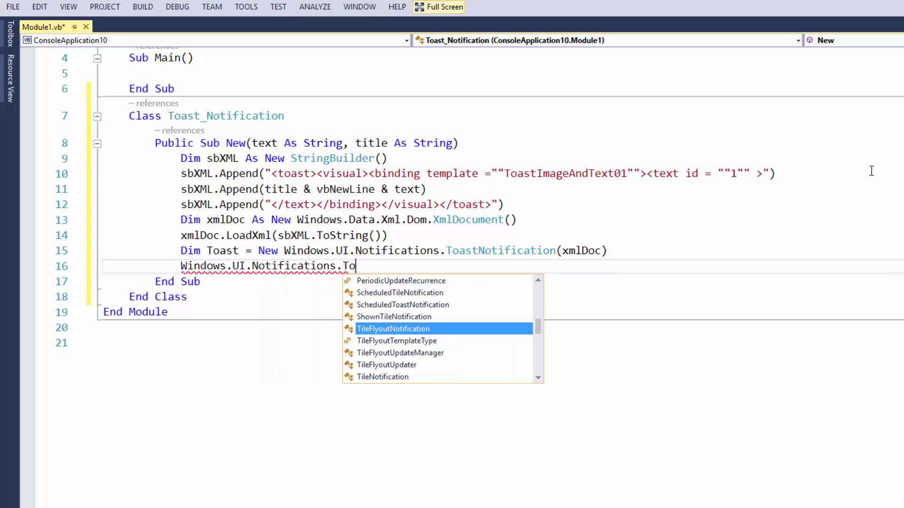
key(Tab)
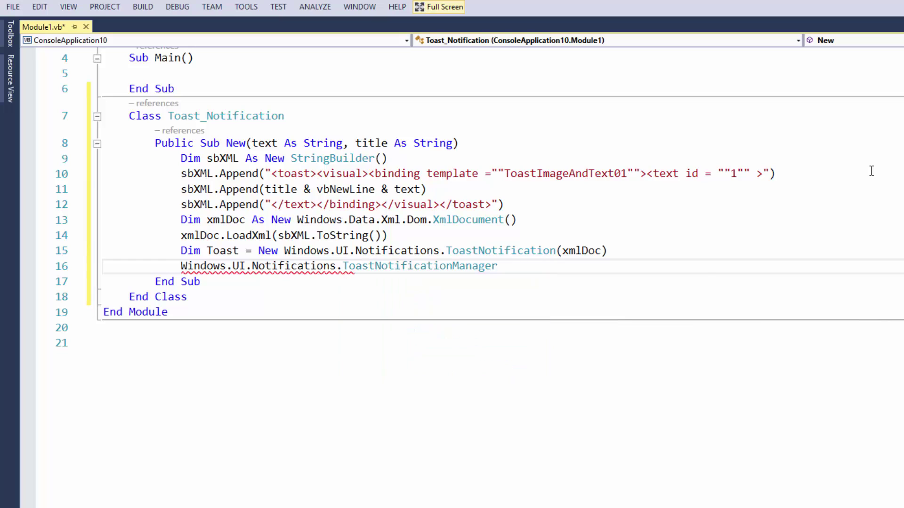
text(.c)
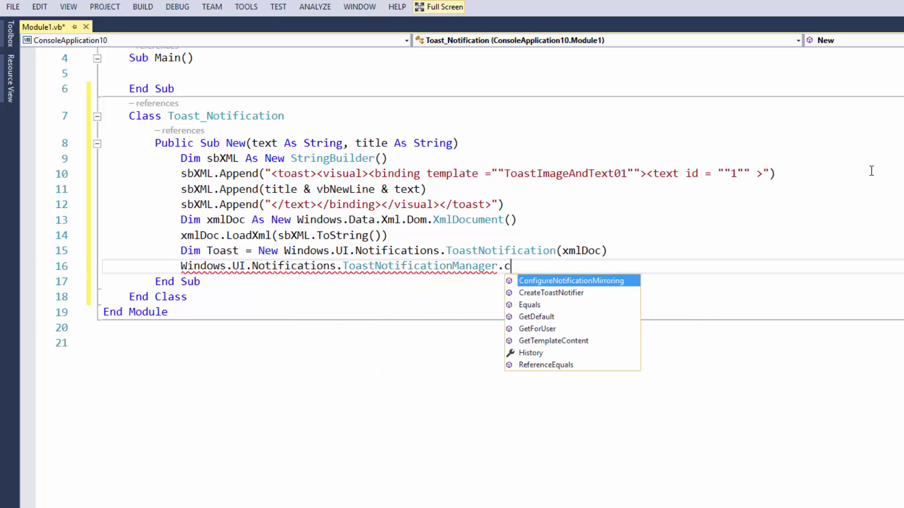
text(r)
key(Tab)
text(()
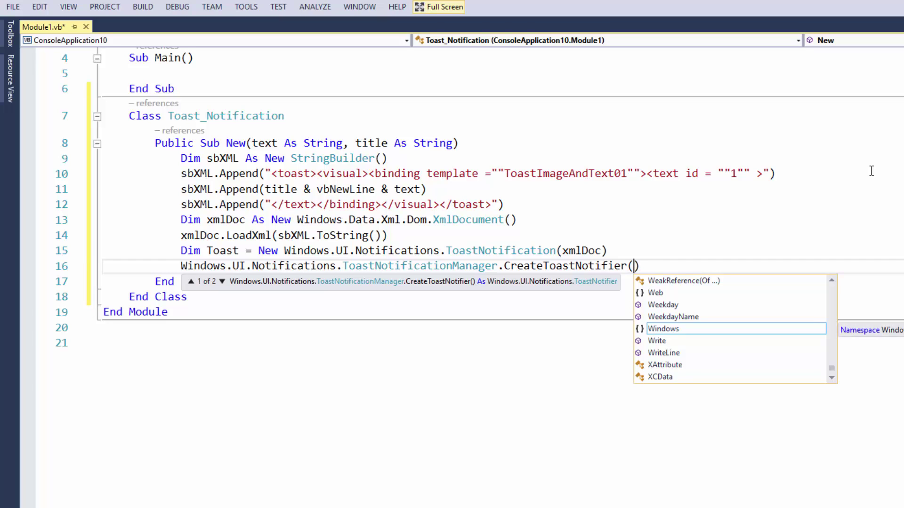
text(tit)
key(Tab)
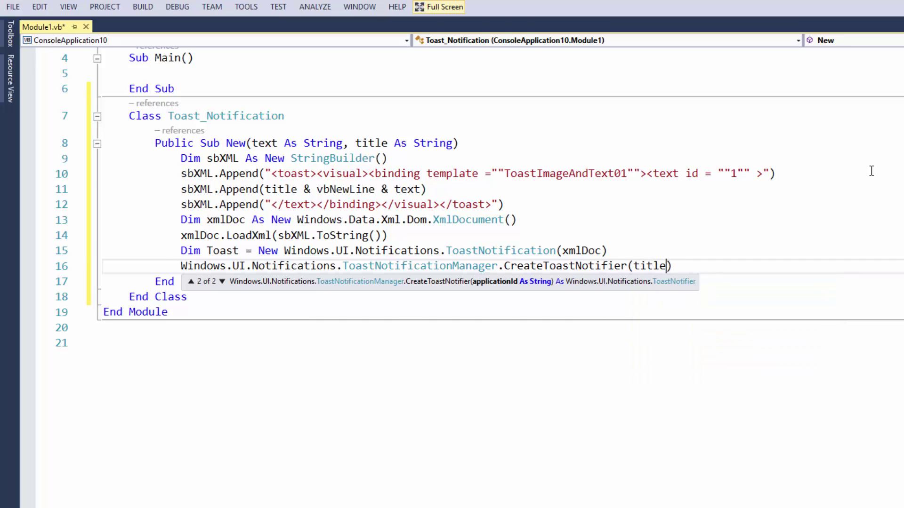
text().)
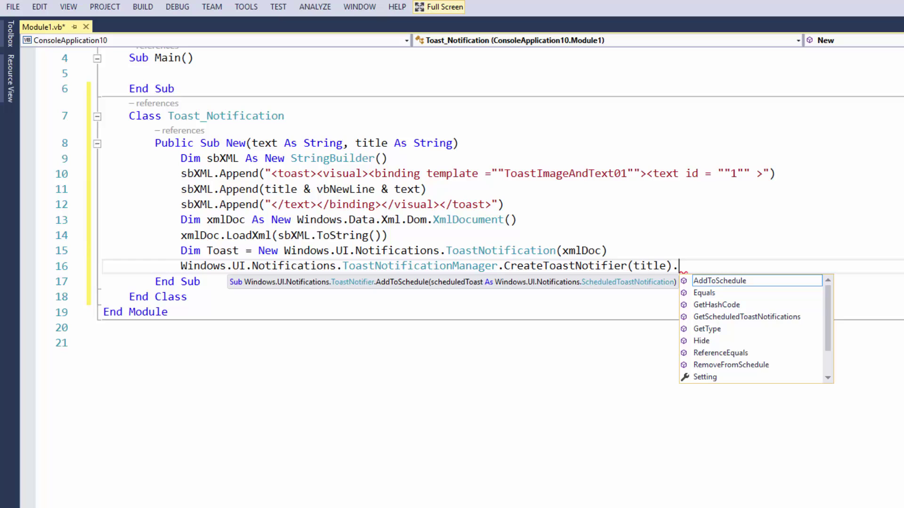
text(show)
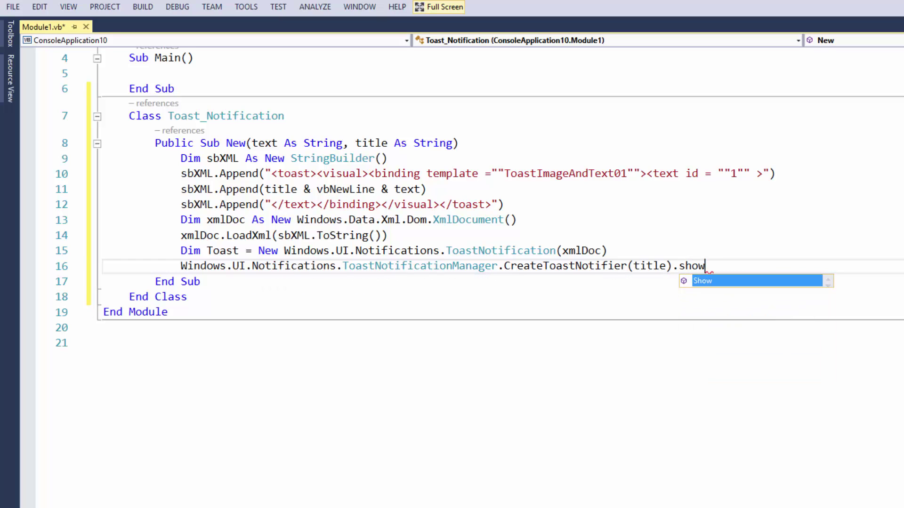
text(()
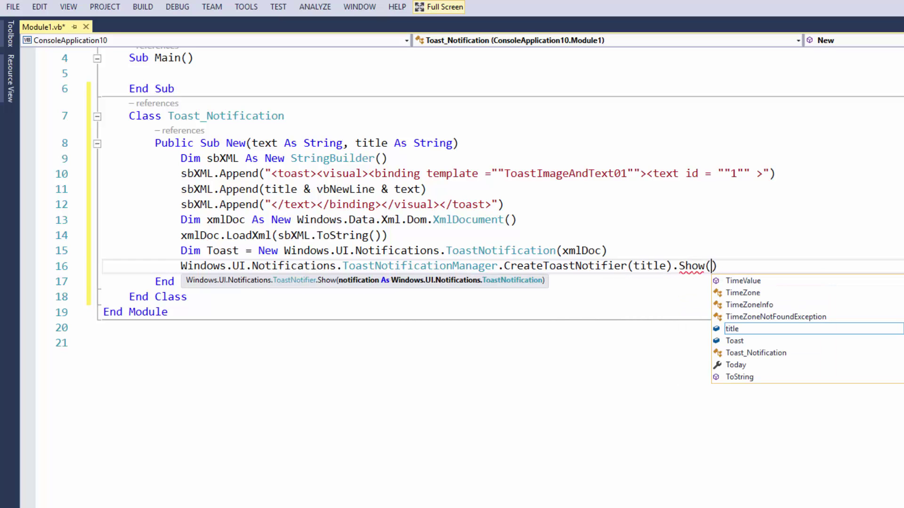
text(Toast))
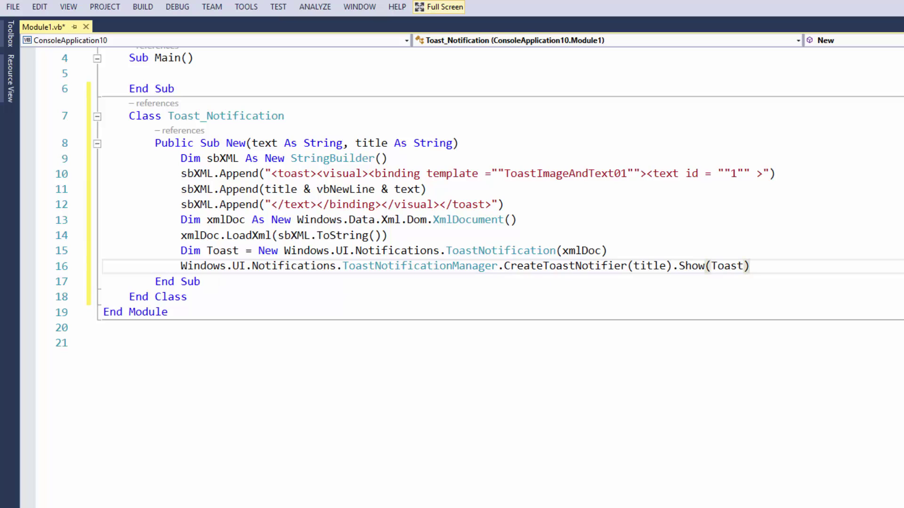
scroll(870, 222, up, 1)
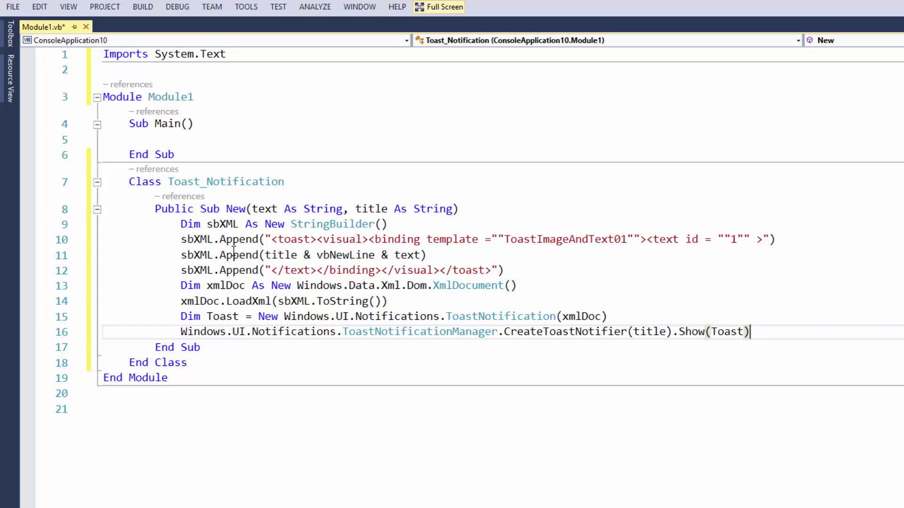
mouse_move(233, 189)
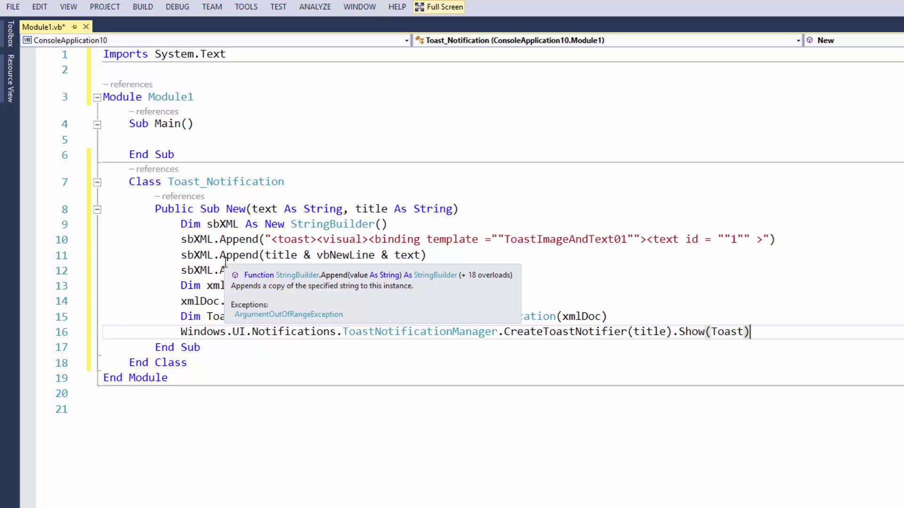
In Sub Main, declare opening_Toast As New Toast_Notification("Good Morning", "my Title")
click(196, 141)
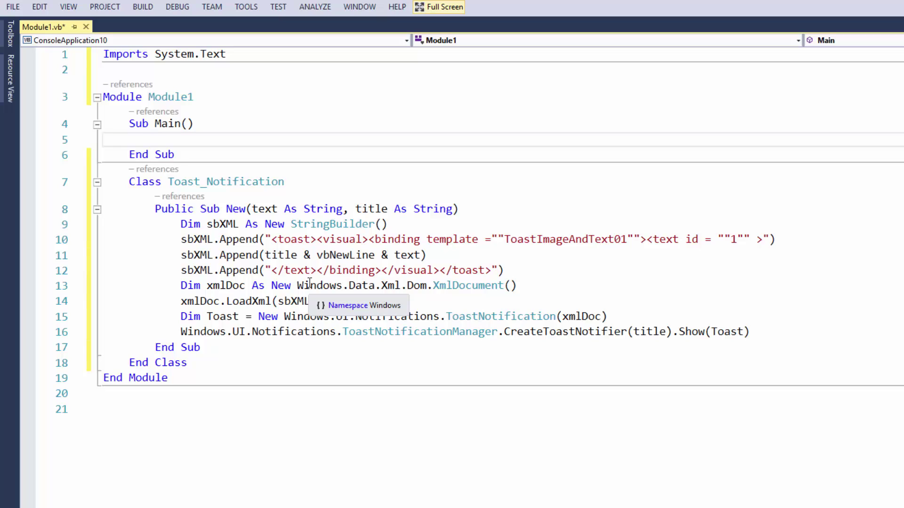
text(dim )
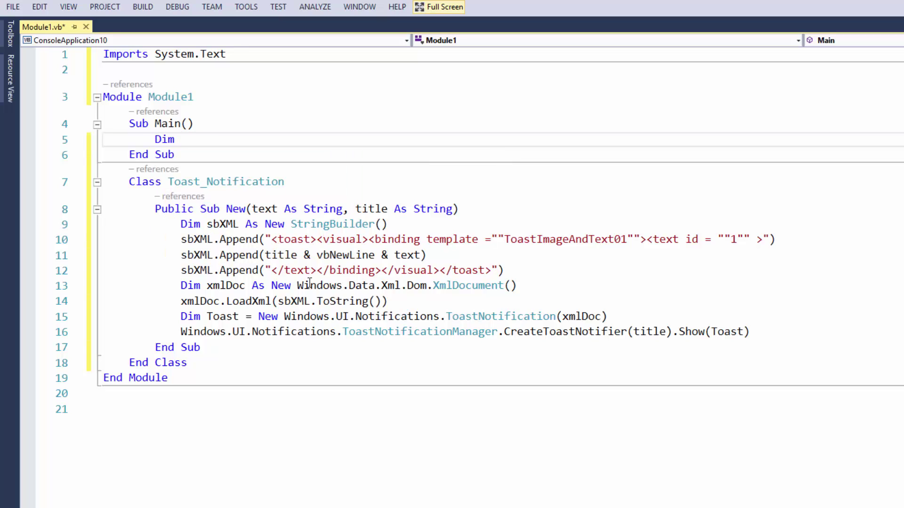
text(opening)
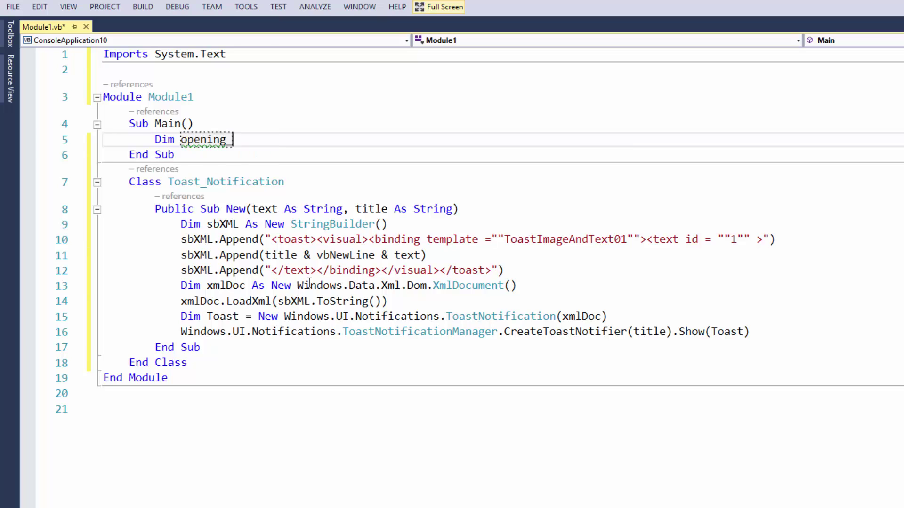
key(BackSpace)
text(_Toast =)
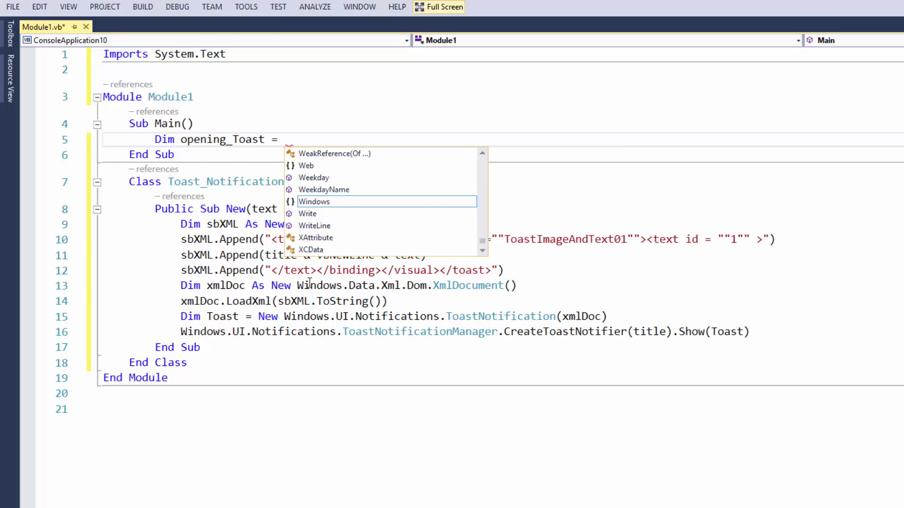
key(BackSpace)
key(BackSpace)
text(As New )
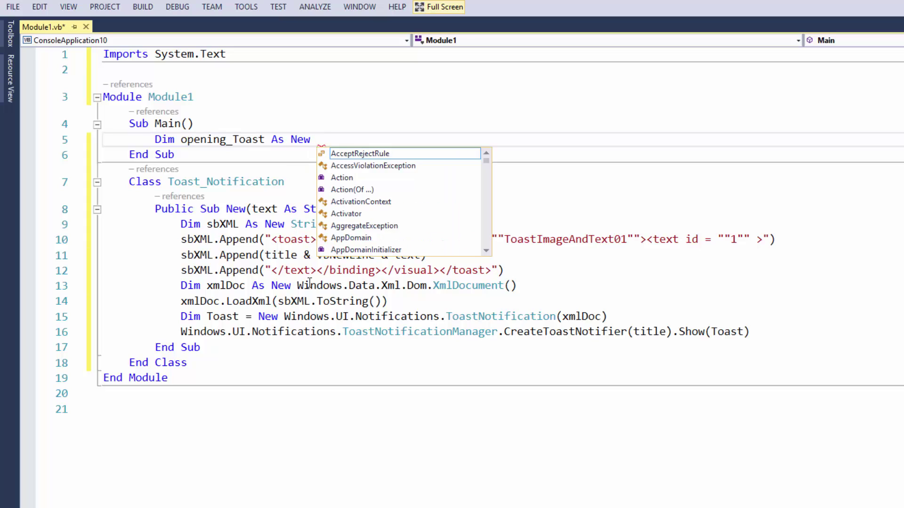
text(Toast_Notification("")
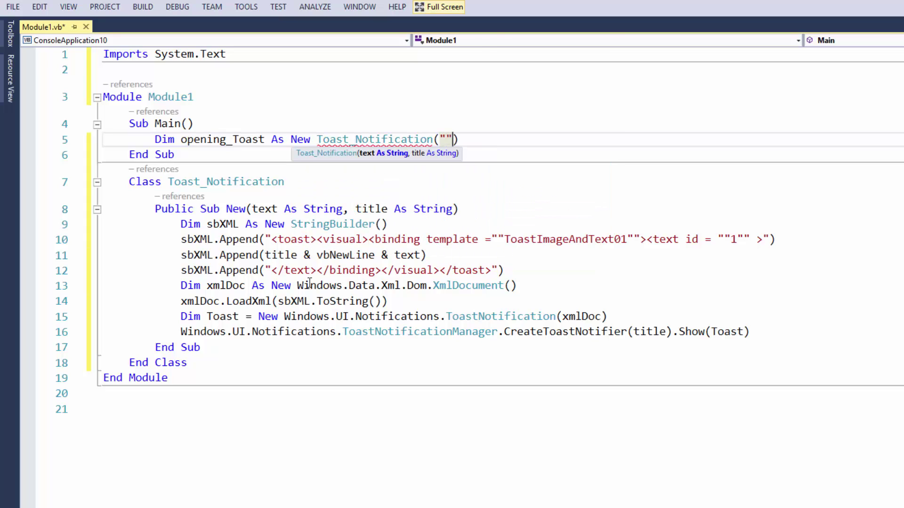
key(Left)
text(Goo)
text(d Mor)
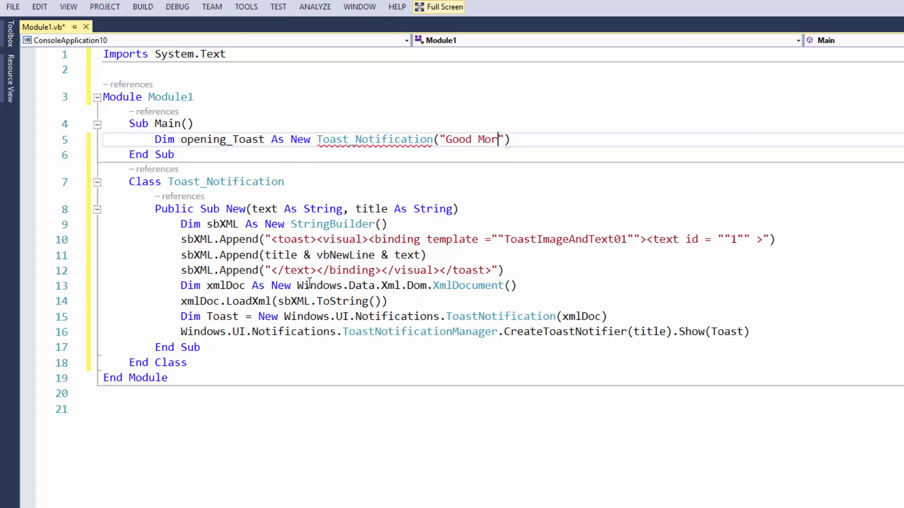
text(ning")
text(,"my T)
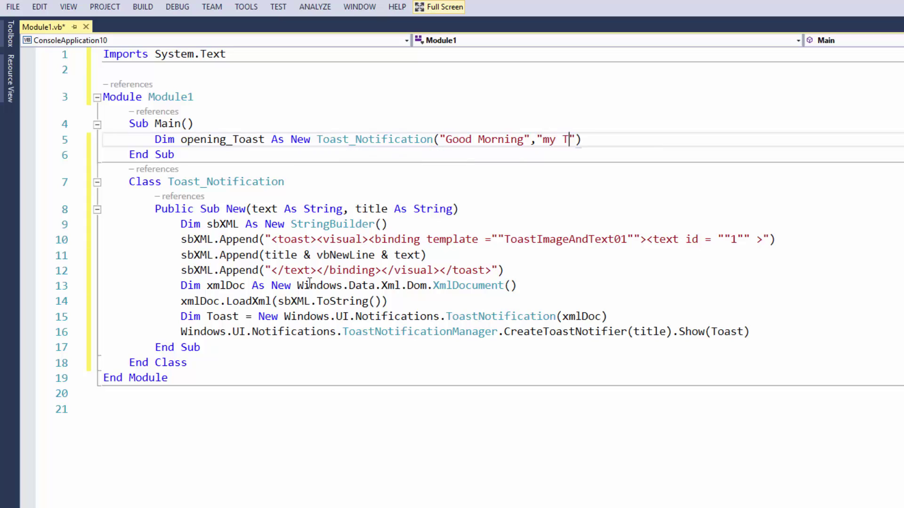
text(itle)
key(Right)
key(Right)
text(;)
key(BackSpace)
Add Console.ReadLine() below the opening_Toast declaration
key(Return)
text(Cons)
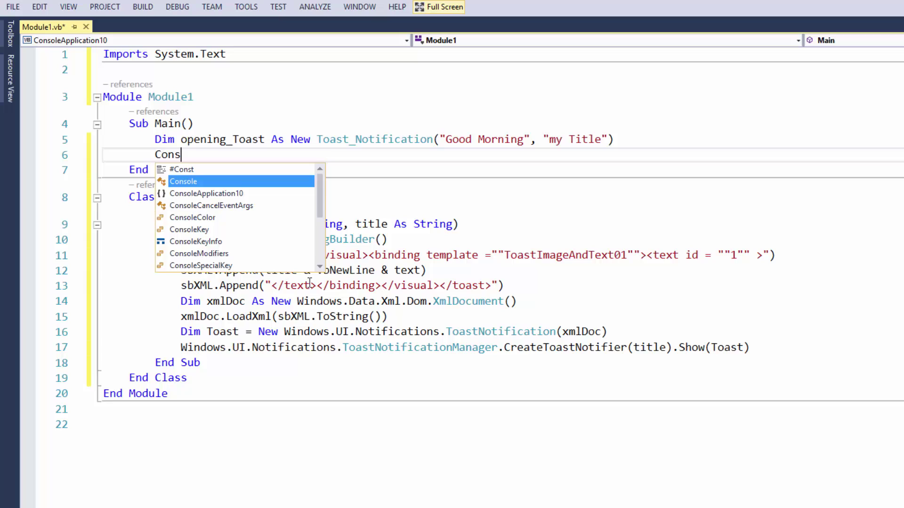
text(ole.Read)
key(Down)
key(Tab)
text(())
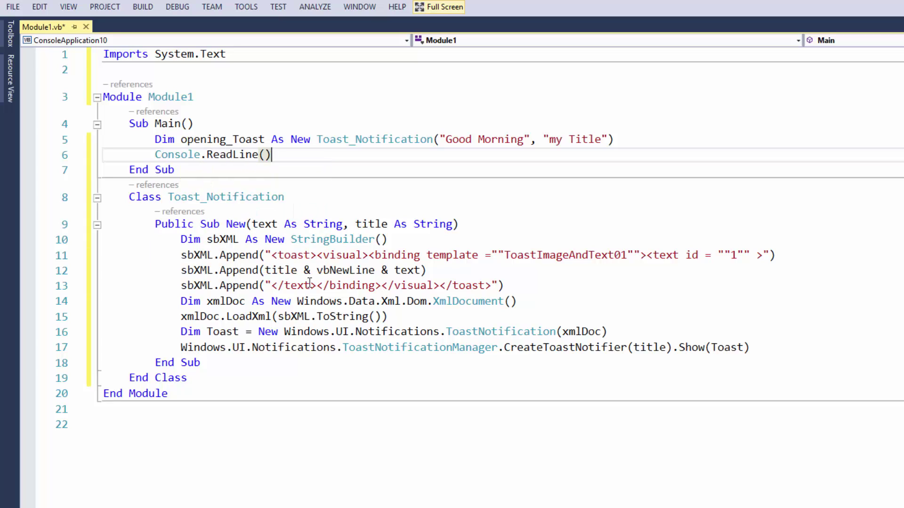
text(.;/)
key(BackSpace)
key(BackSpace)
key(BackSpace)
Run the app and check the 'my Title / Good Morning' toast in Action Center
key(F5)
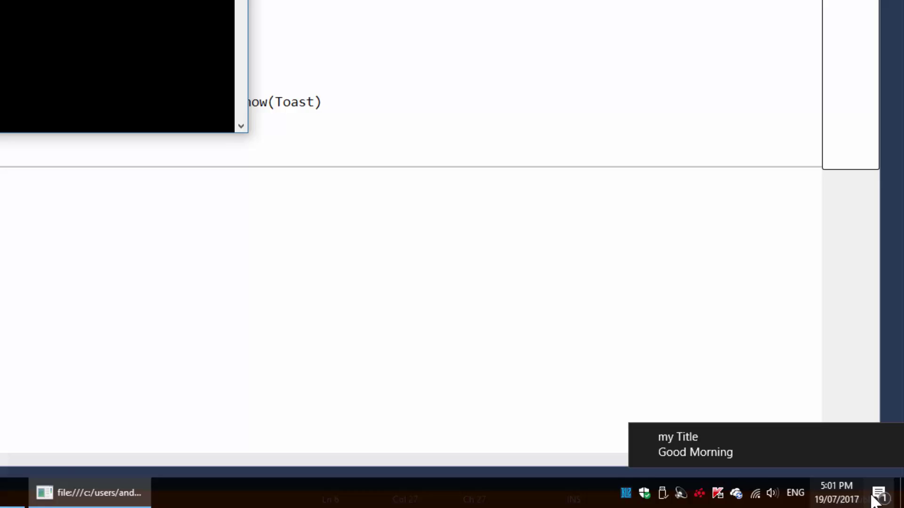
click(896, 499)
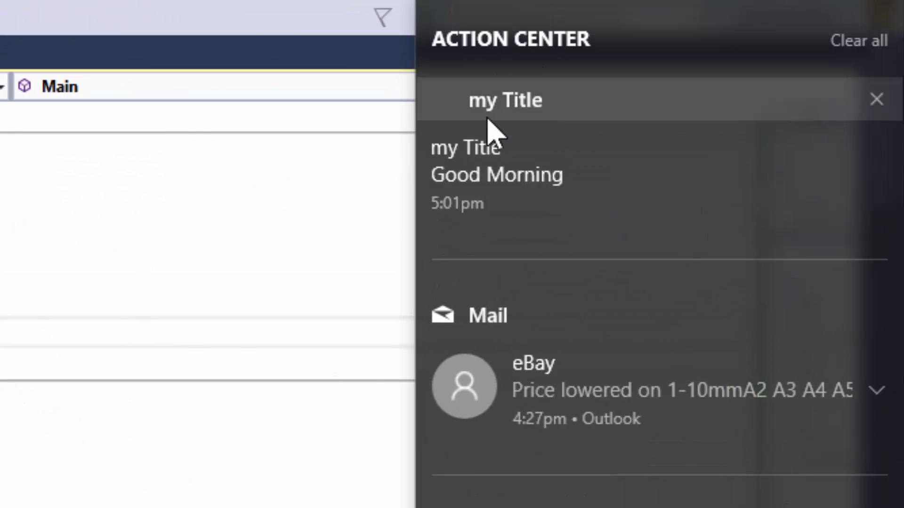
mouse_move(506, 101)
key(F5)
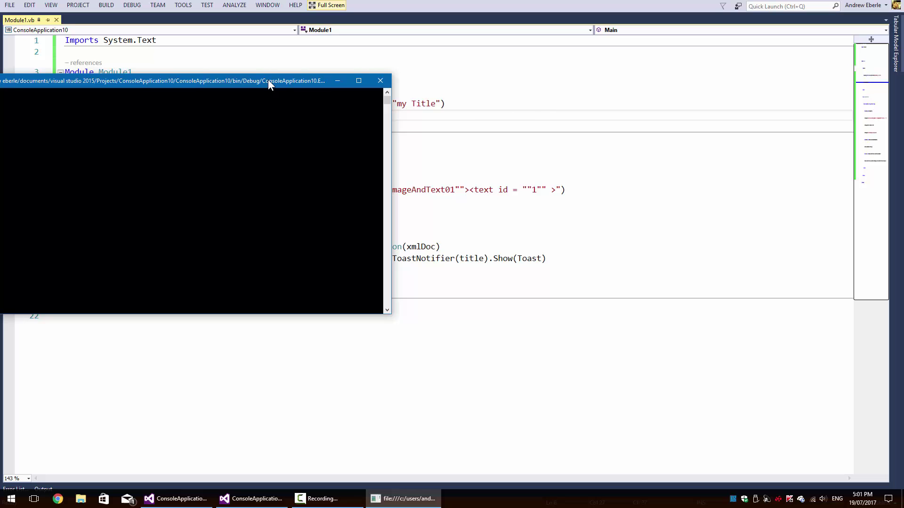
Move the console window aside and close it to end the debugging session
drag(267, 79, 479, 80)
key(Return)
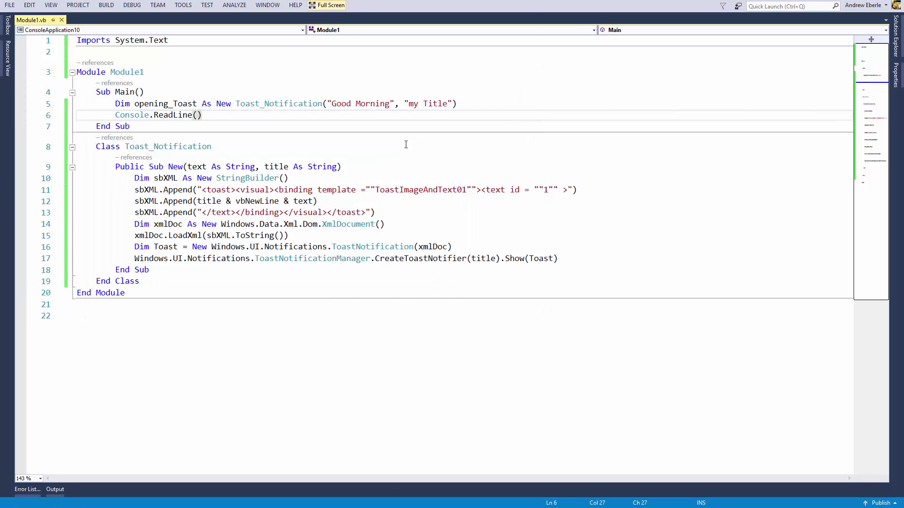